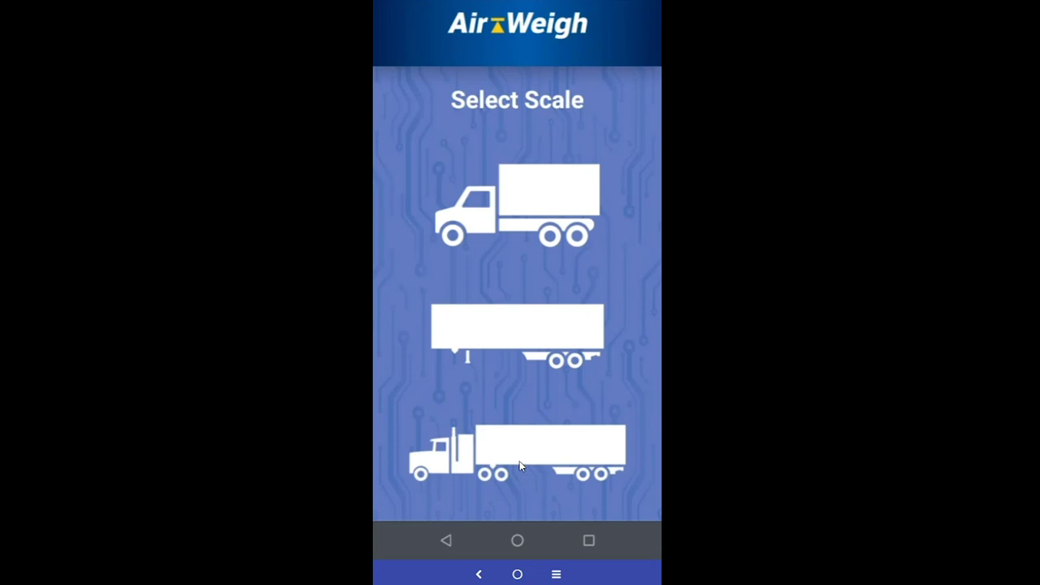
Pick the tractor-trailer scale and review Steer 12040, Drive 15020, Trailer A 32000 through GVW 59060
click(520, 461)
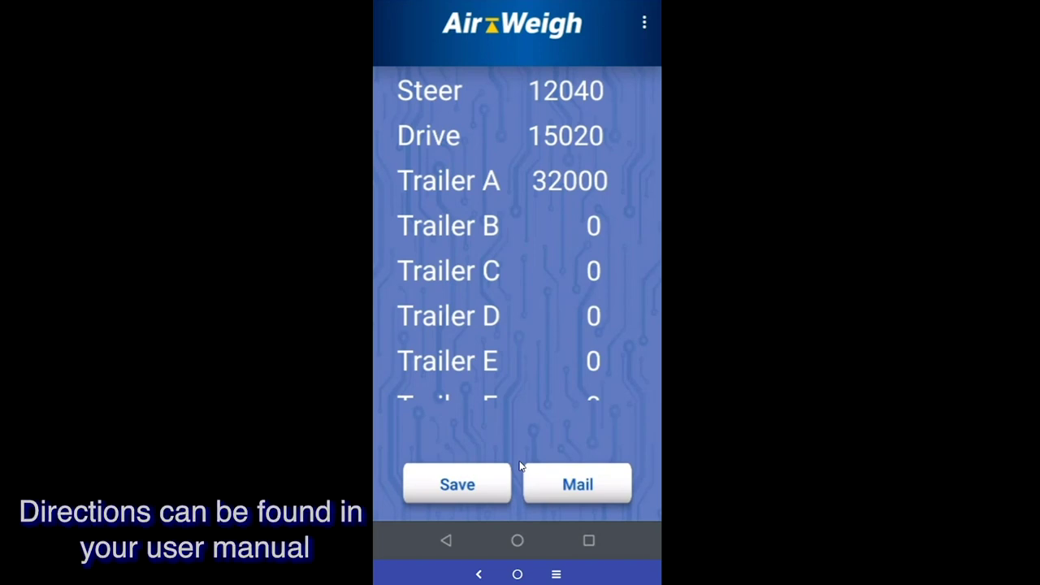
scroll(569, 270, down, 3)
scroll(570, 270, up, 3)
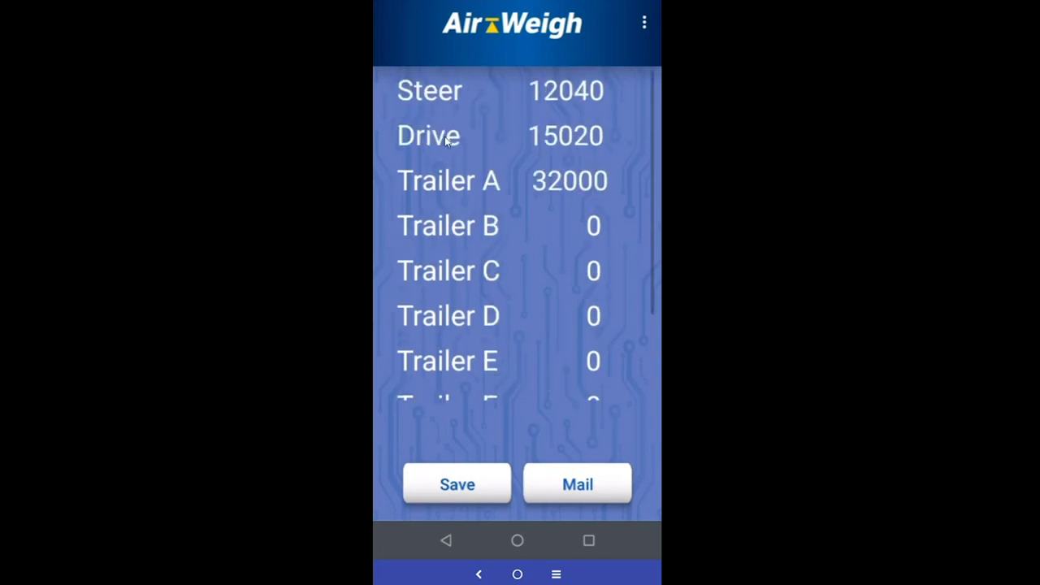
scroll(563, 261, down, 3)
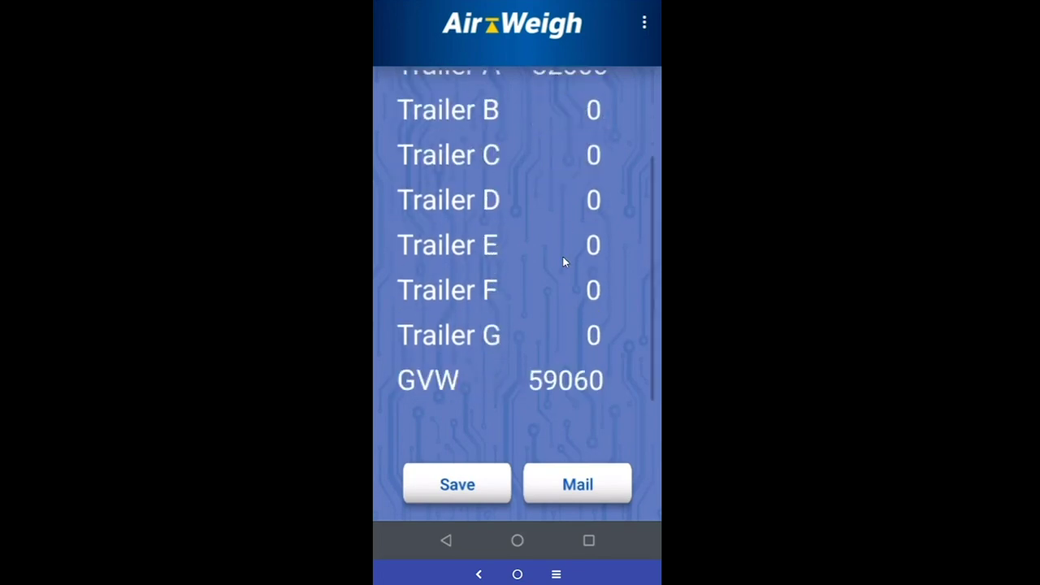
scroll(559, 260, up, 3)
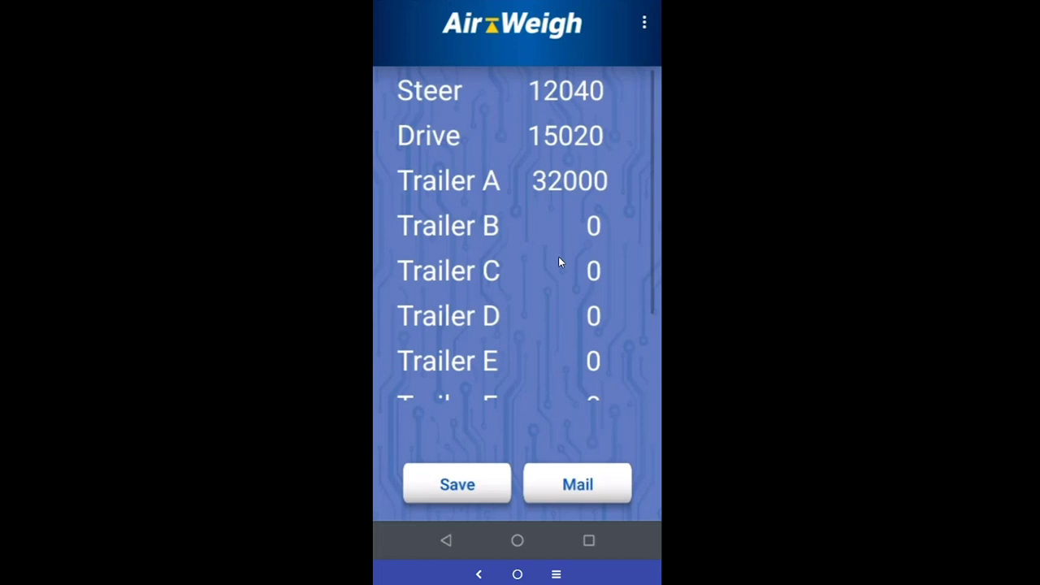
scroll(557, 259, down, 3)
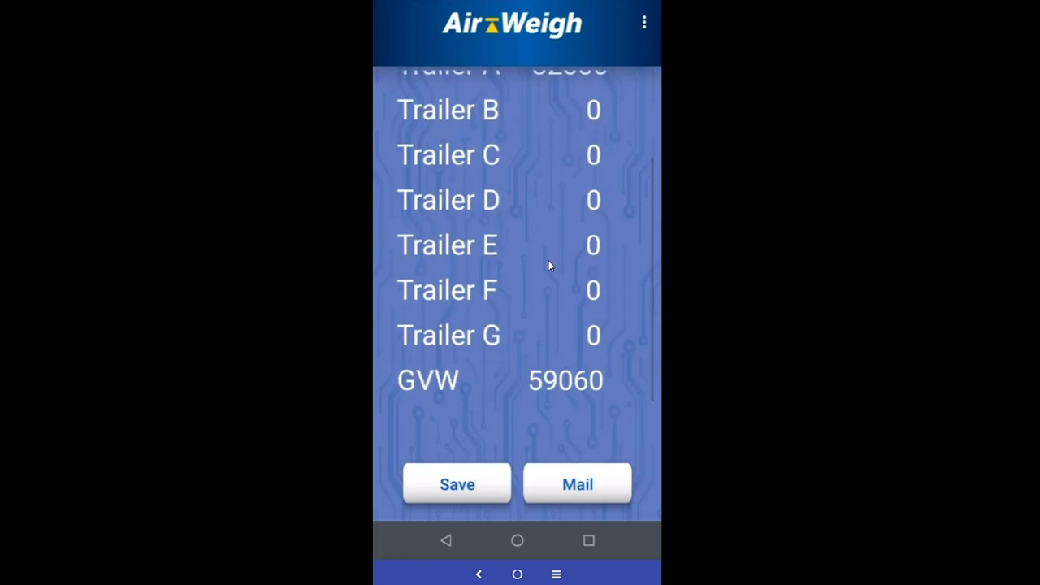
scroll(514, 323, up, 3)
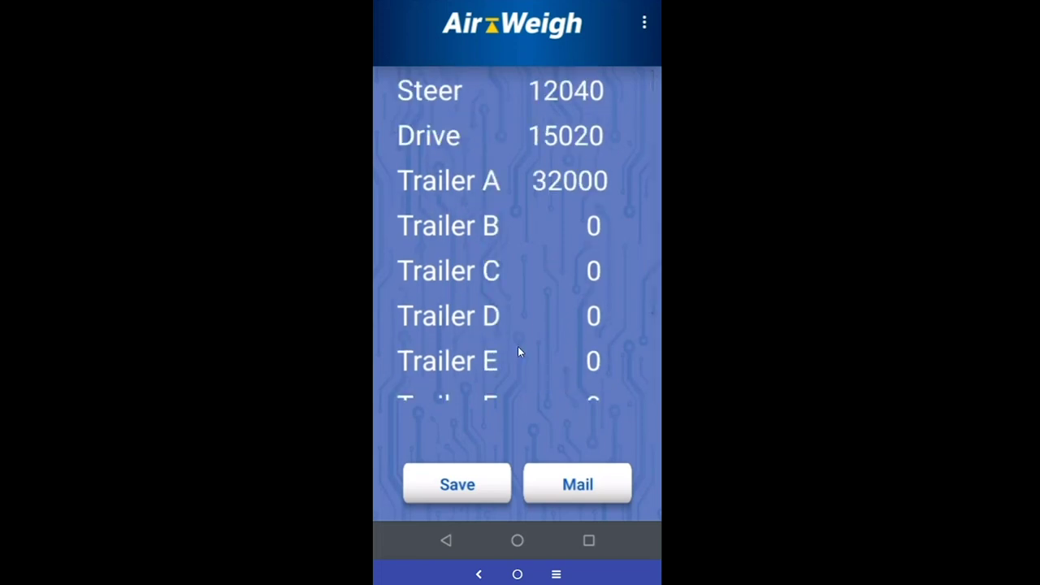
scroll(518, 351, down, 3)
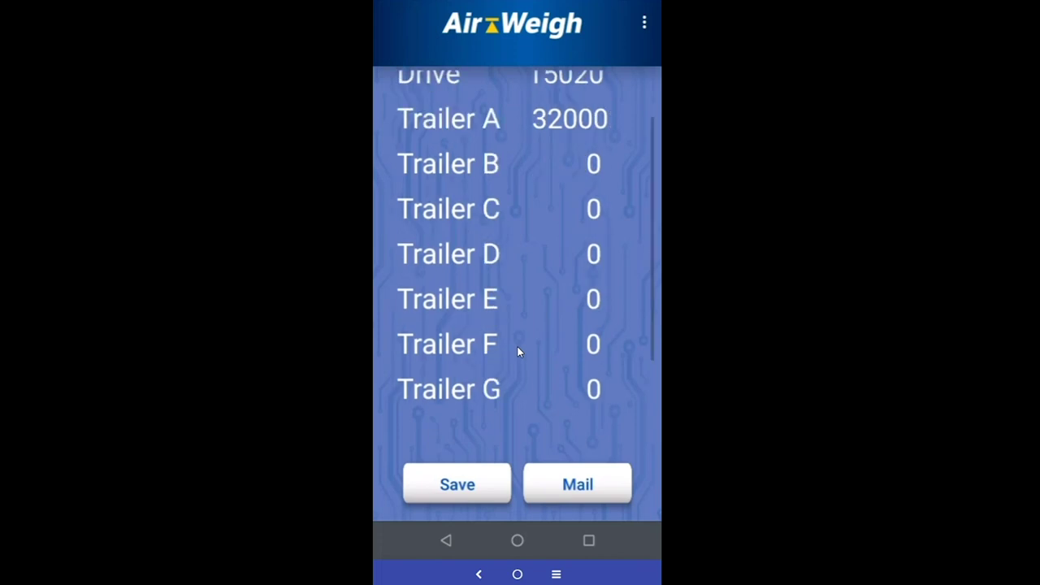
scroll(517, 347, up, 3)
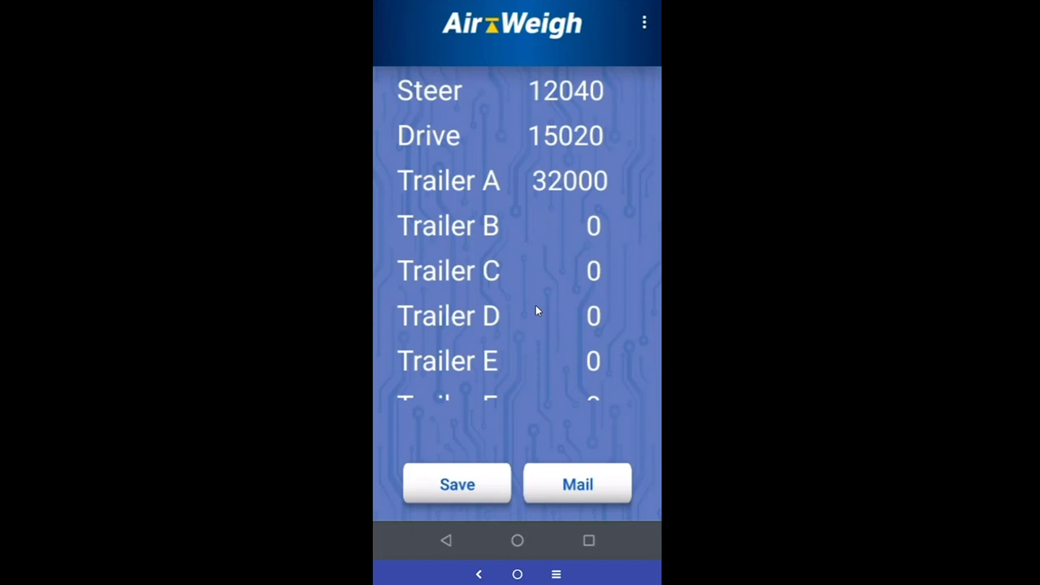
Save the weights, then open the 10:03 AM 24 Sep, 2020 record and scroll its weights
click(473, 488)
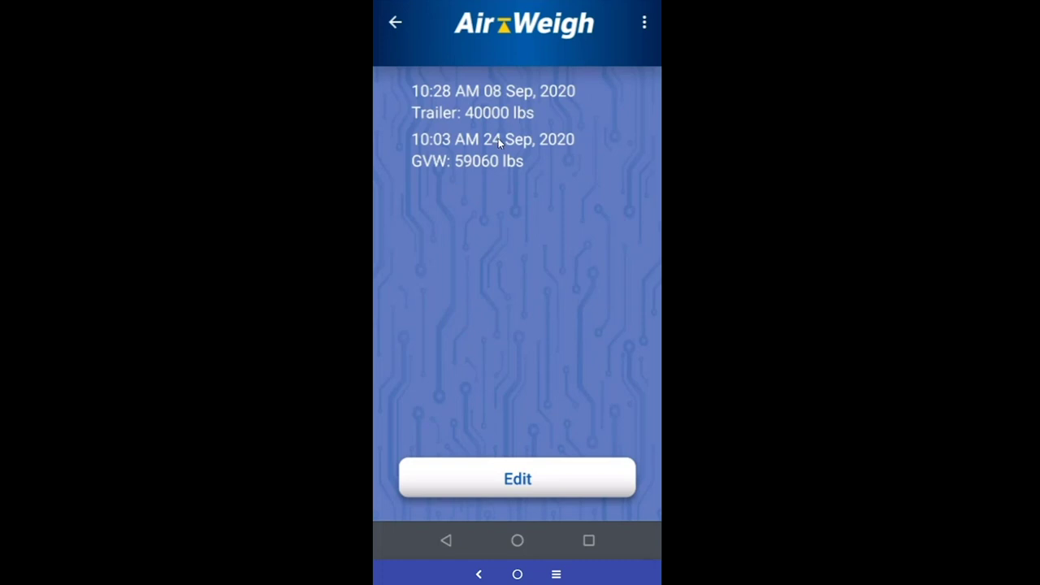
click(498, 138)
scroll(614, 329, down, 2)
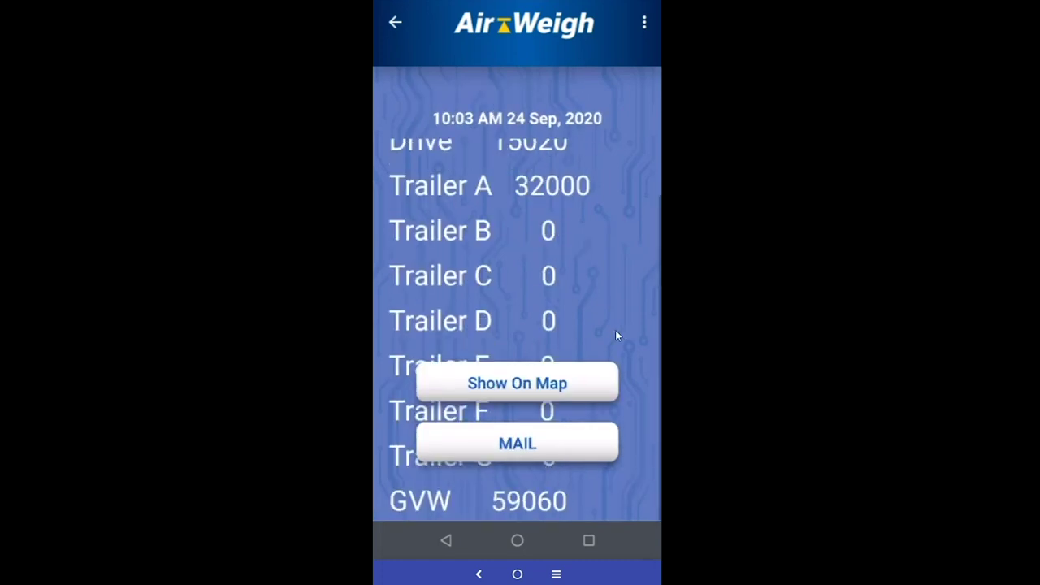
scroll(615, 330, up, 2)
scroll(615, 330, down, 2)
scroll(615, 329, up, 2)
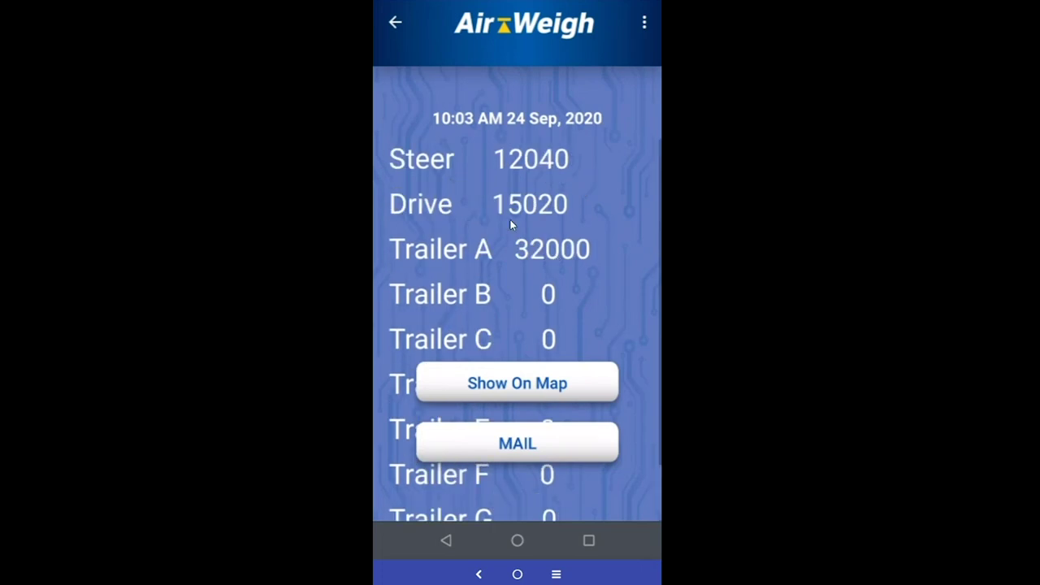
scroll(511, 224, down, 2)
scroll(509, 218, up, 2)
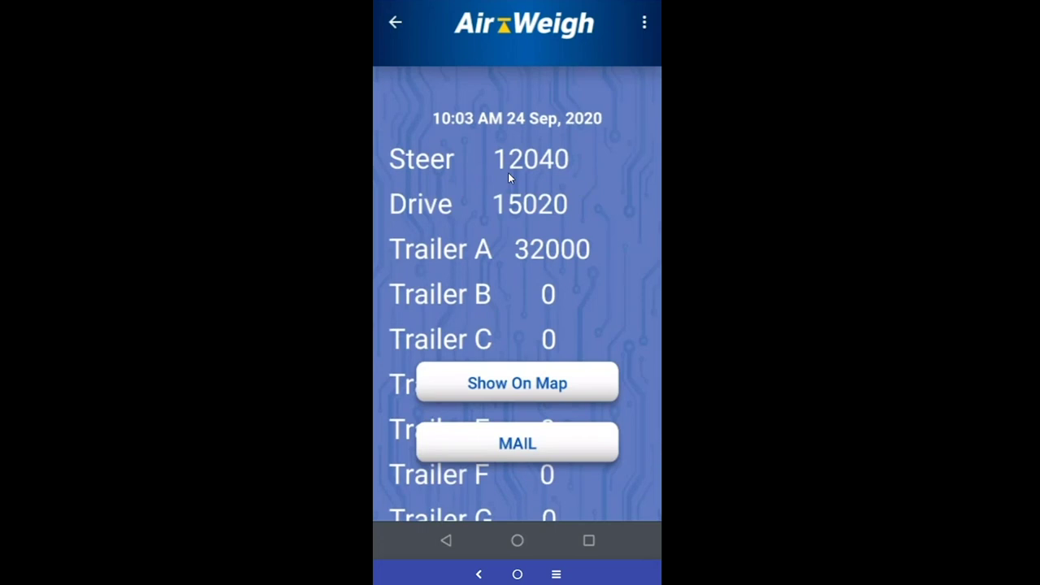
scroll(508, 172, down, 2)
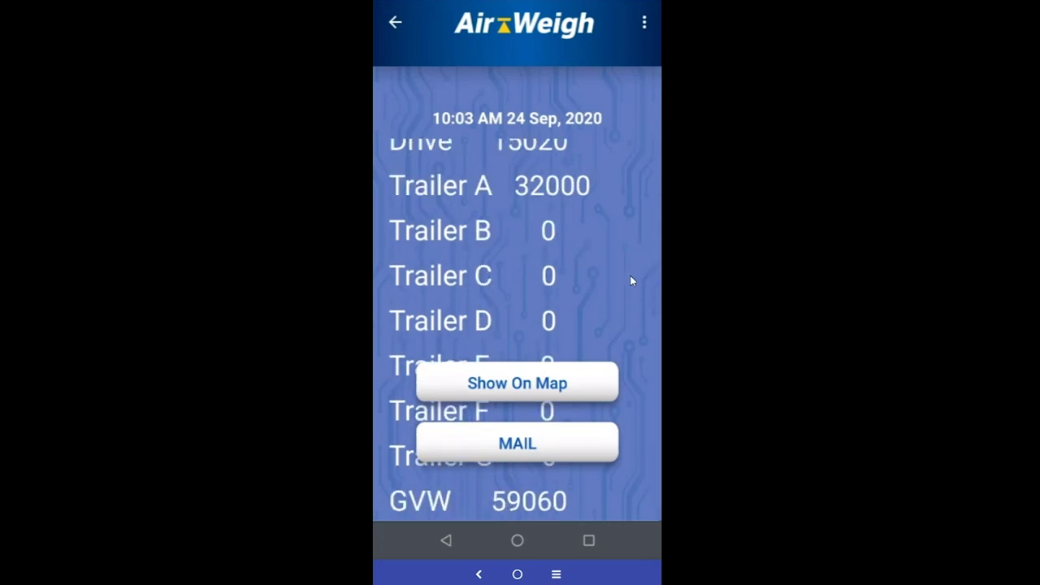
drag(629, 281, 609, 343)
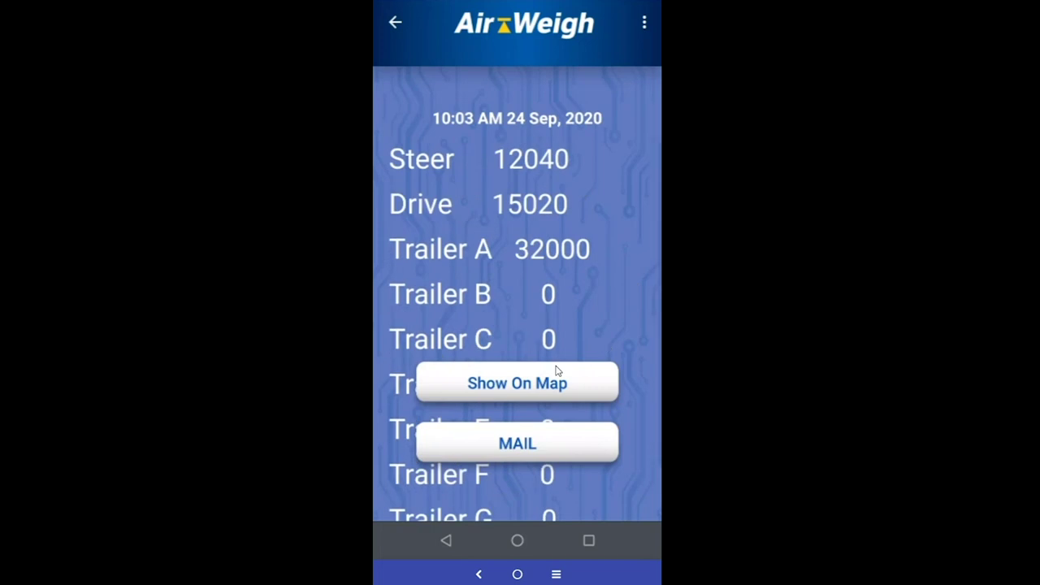
click(522, 389)
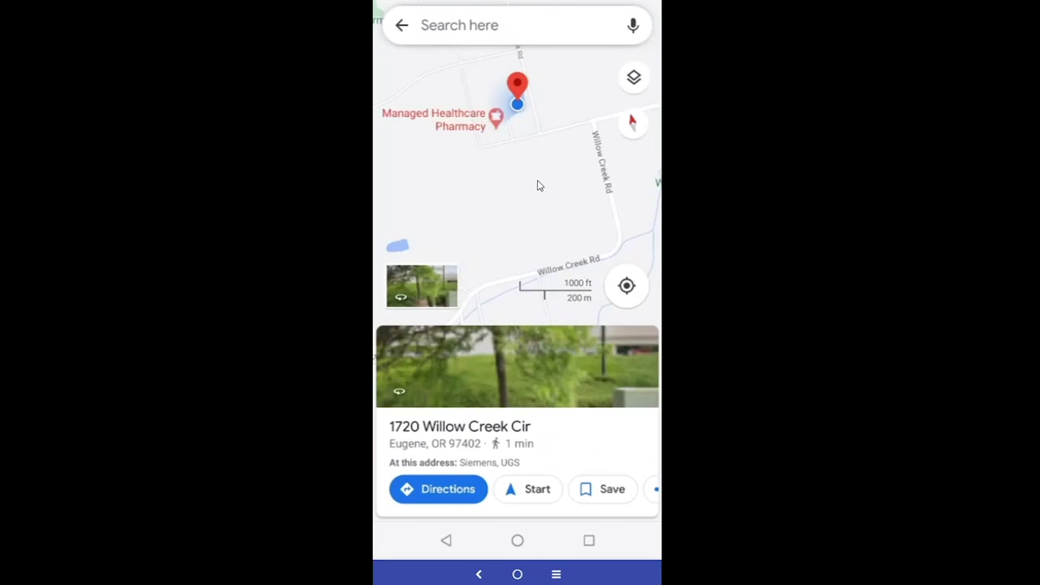
drag(537, 186, 533, 246)
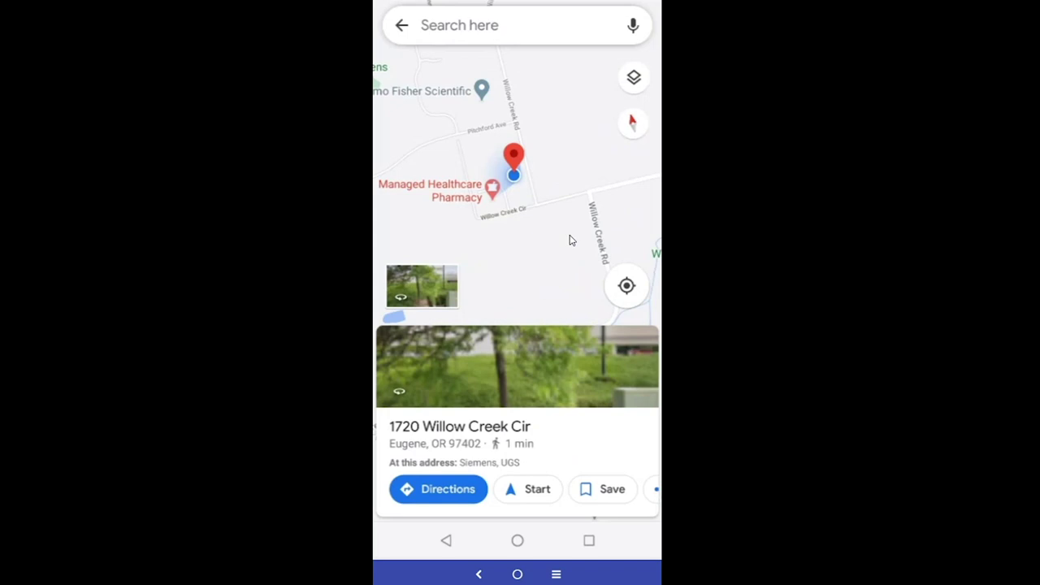
click(557, 574)
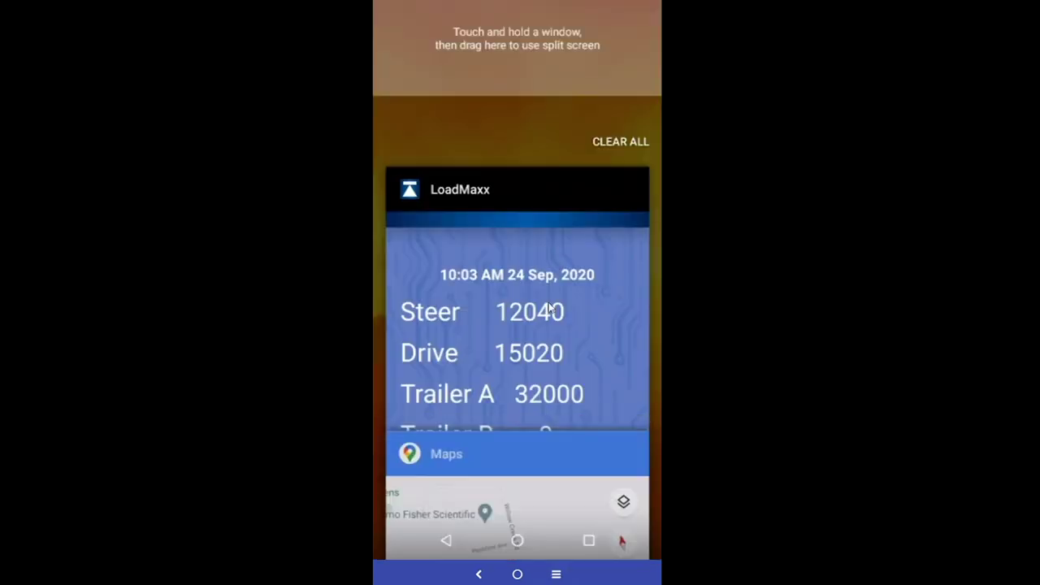
click(550, 308)
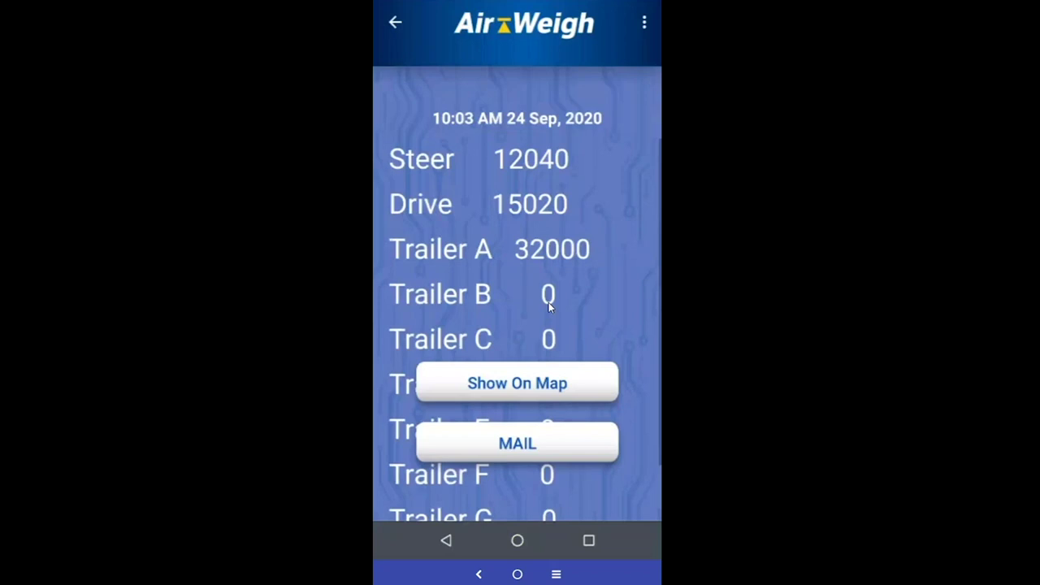
Mail the record to Myself, Dispatcher and Manager with location 'Quarry on 5th'
click(529, 452)
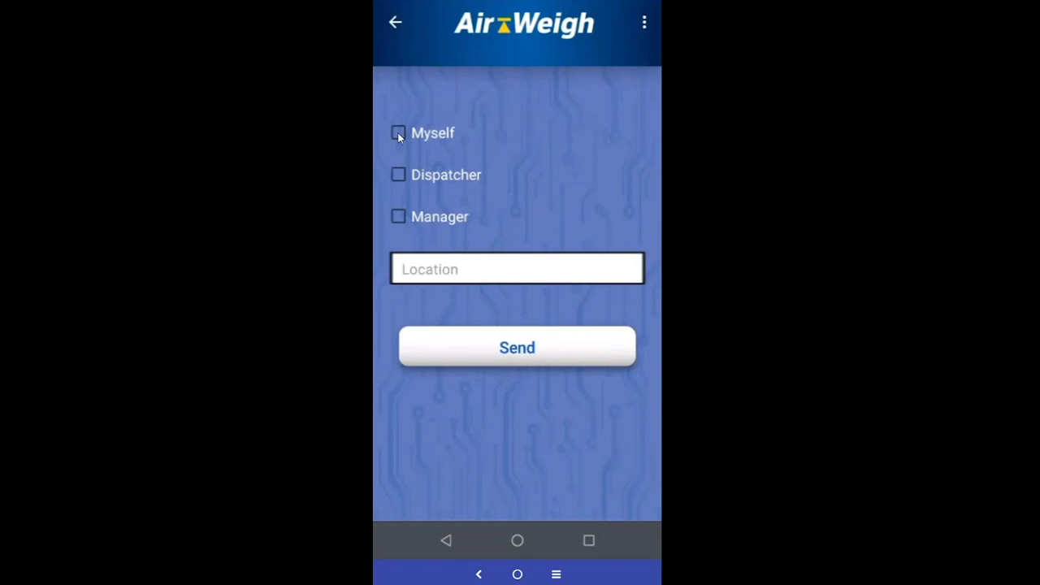
click(396, 174)
click(398, 216)
click(503, 270)
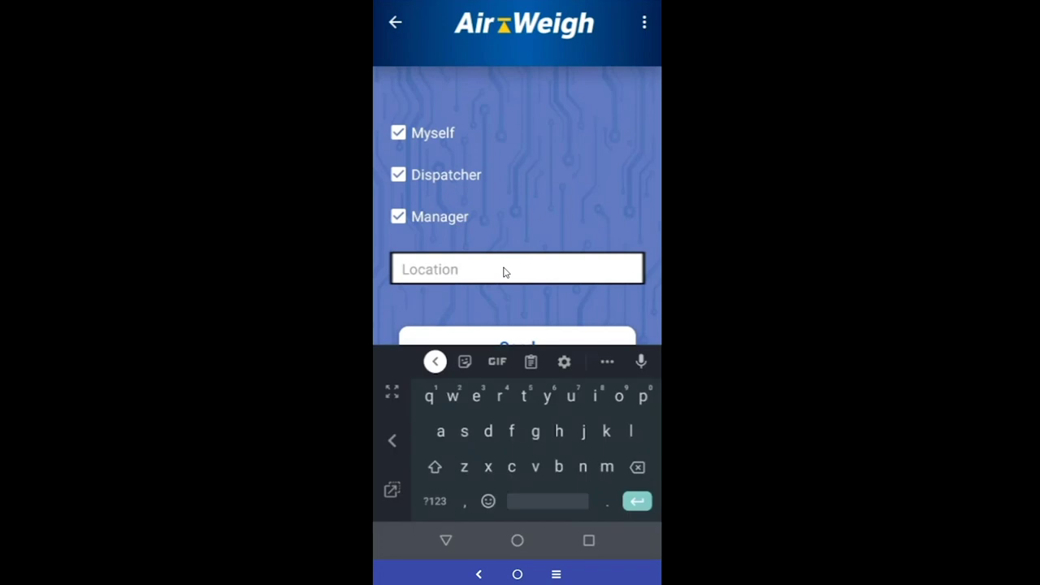
text(Quarry on )
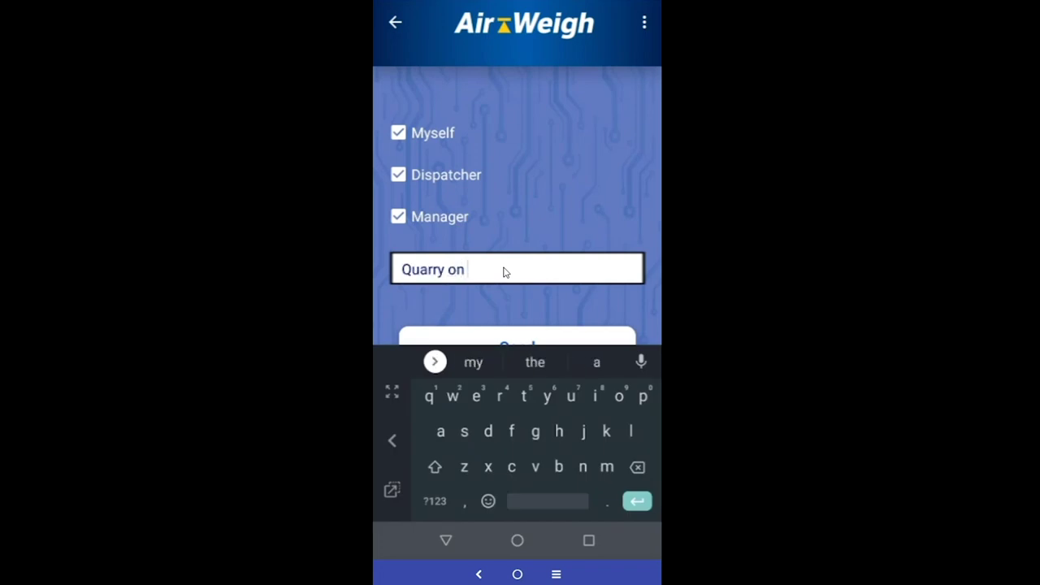
text(5th)
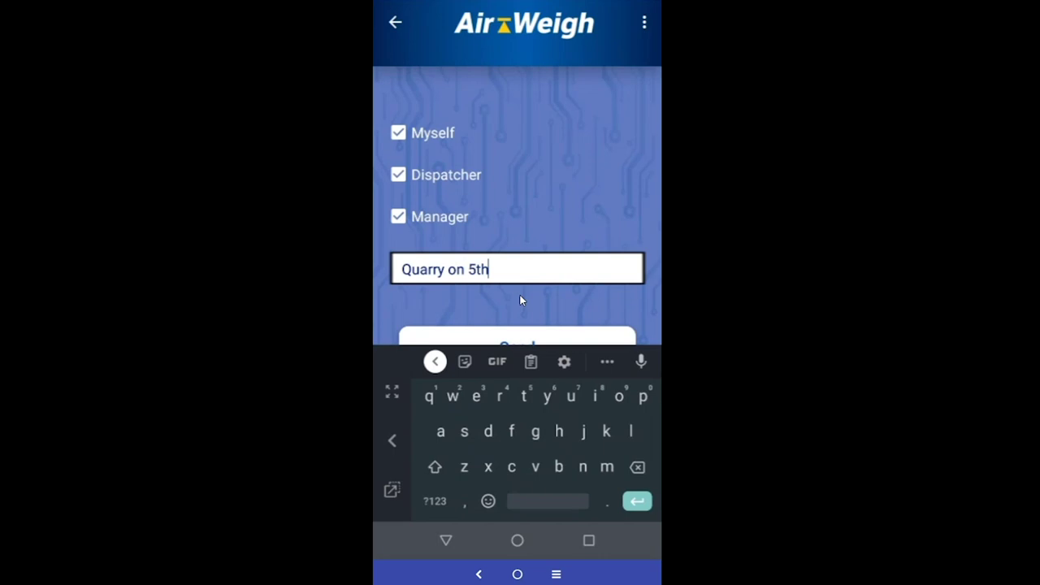
click(446, 540)
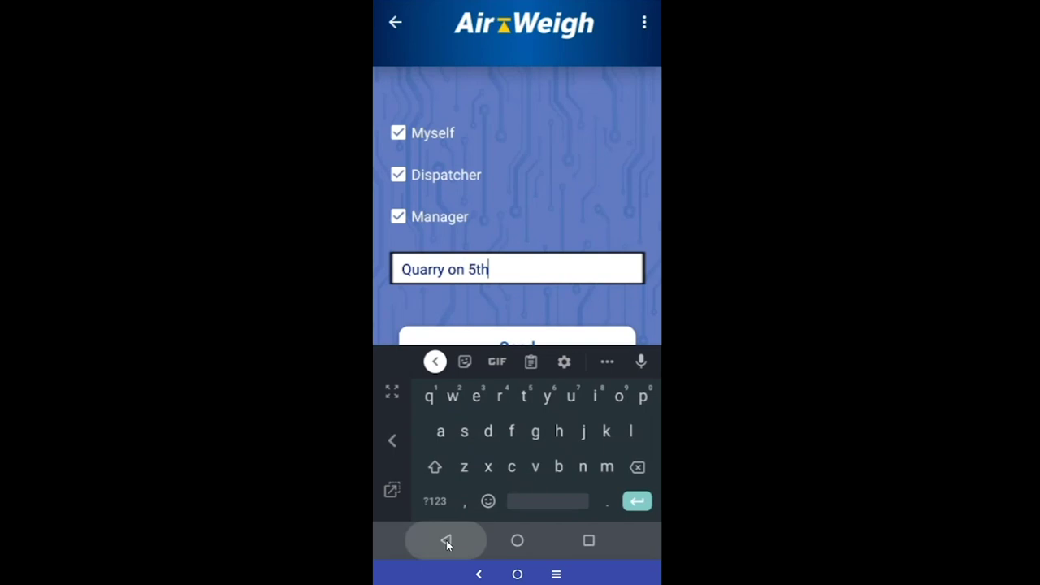
click(529, 351)
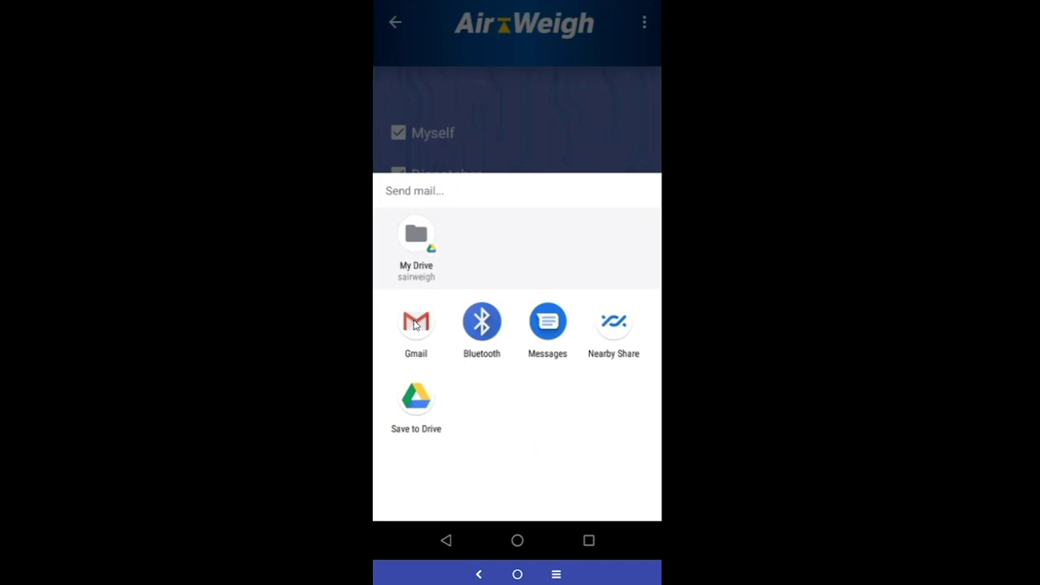
Draft the 'Weight Report Quarry on 5th' Gmail with map link and PDF, then return to LoadMaxx
click(415, 324)
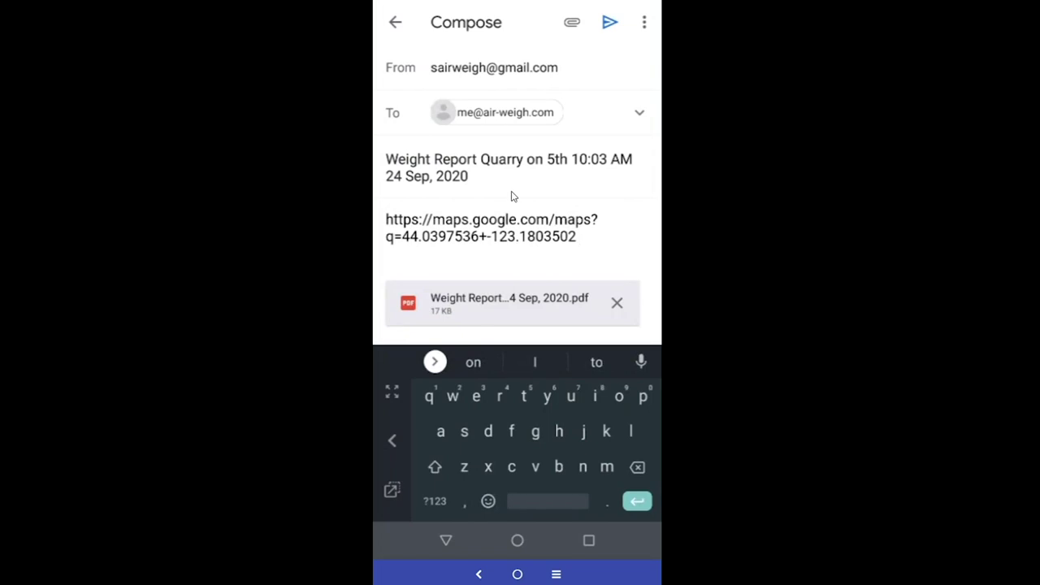
scroll(537, 267, down, 1)
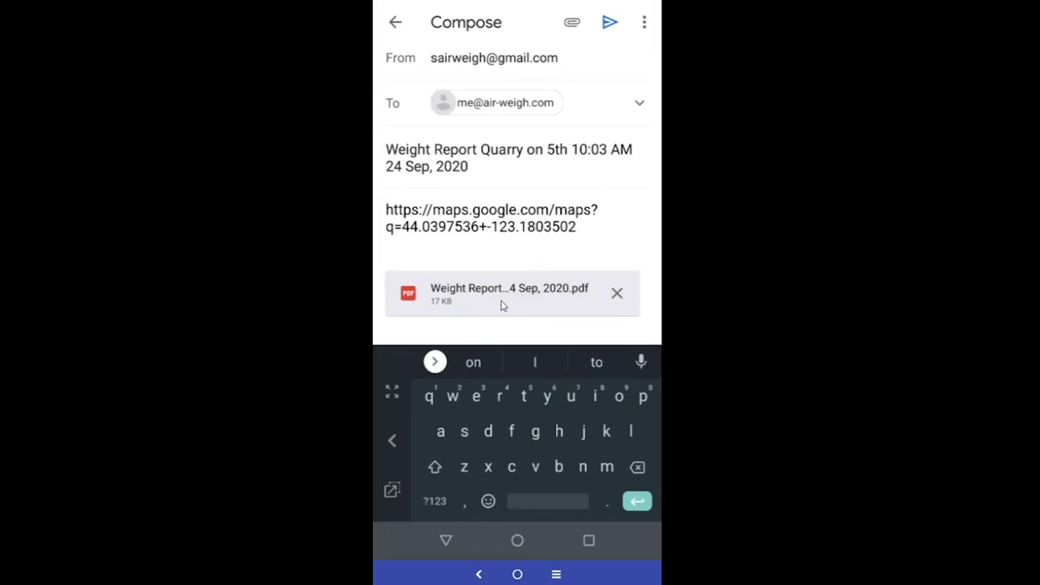
scroll(501, 305, up, 1)
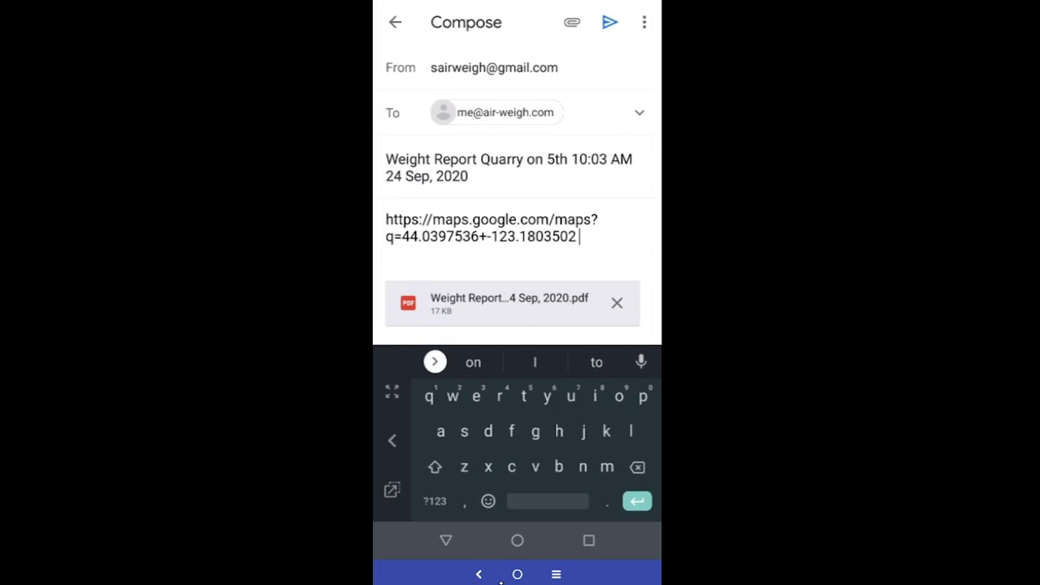
click(555, 574)
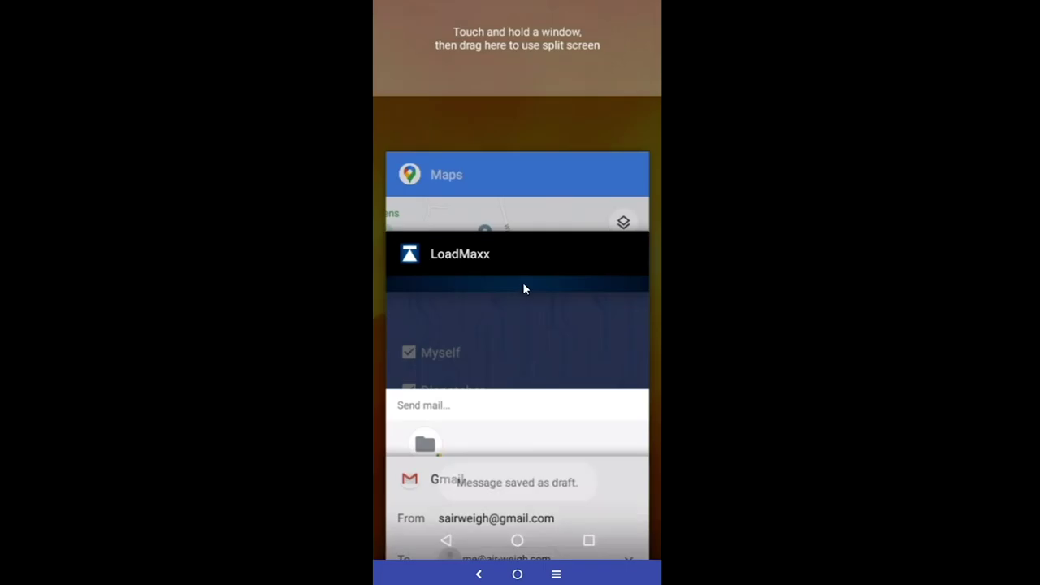
click(522, 282)
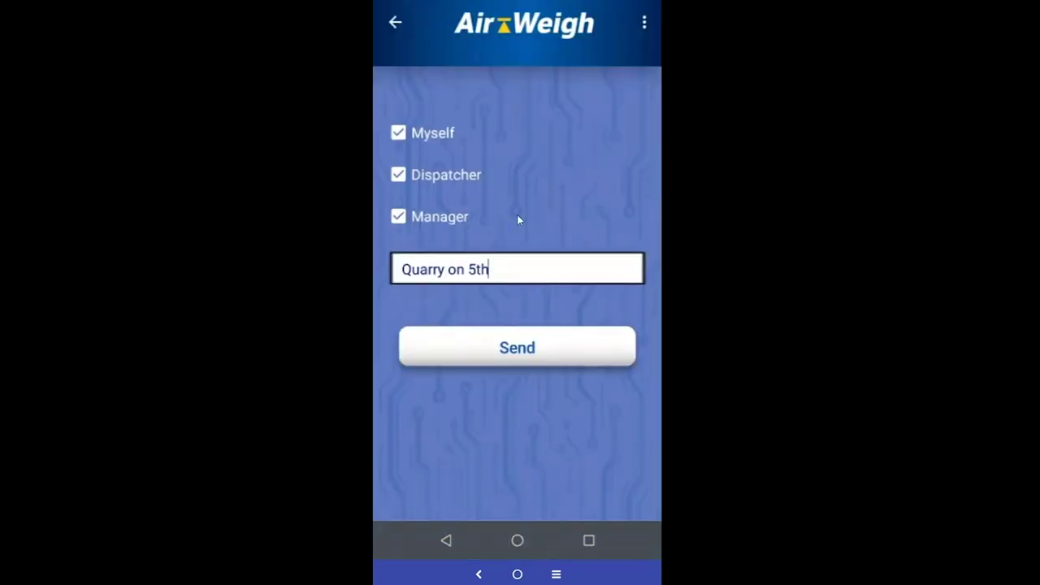
Leave the mail form for the weight readout showing Steer 12040, Drive 15020, Trailer A 32000
click(395, 25)
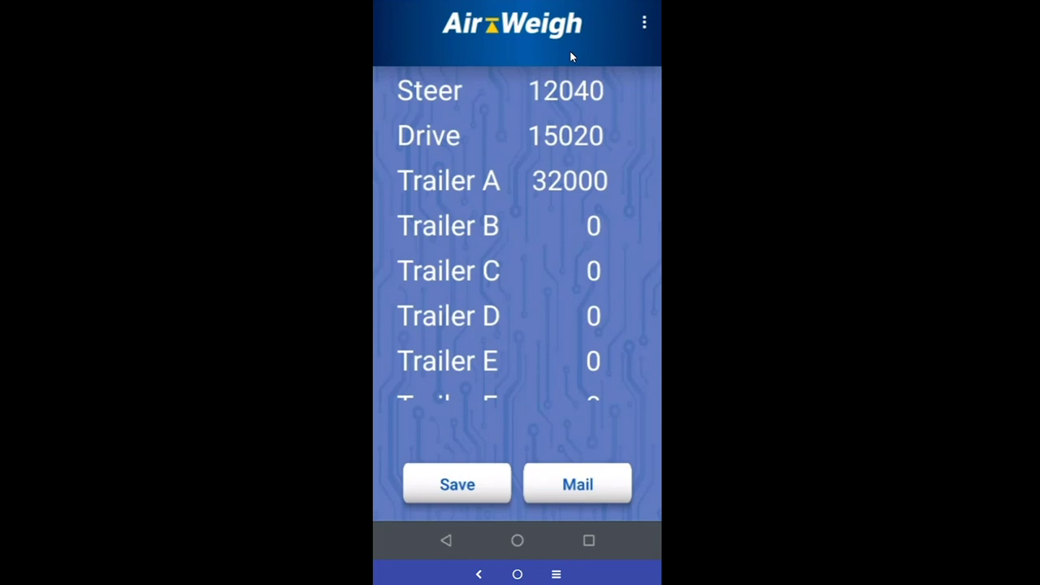
Enter and save a scale PIN from the Alarms menu item to unlock settings
click(644, 26)
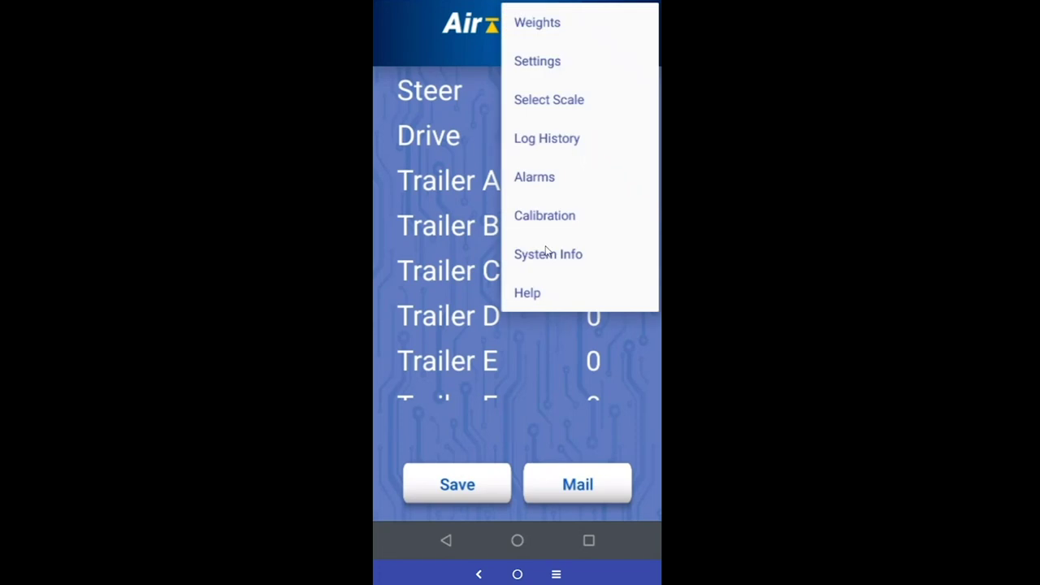
click(542, 180)
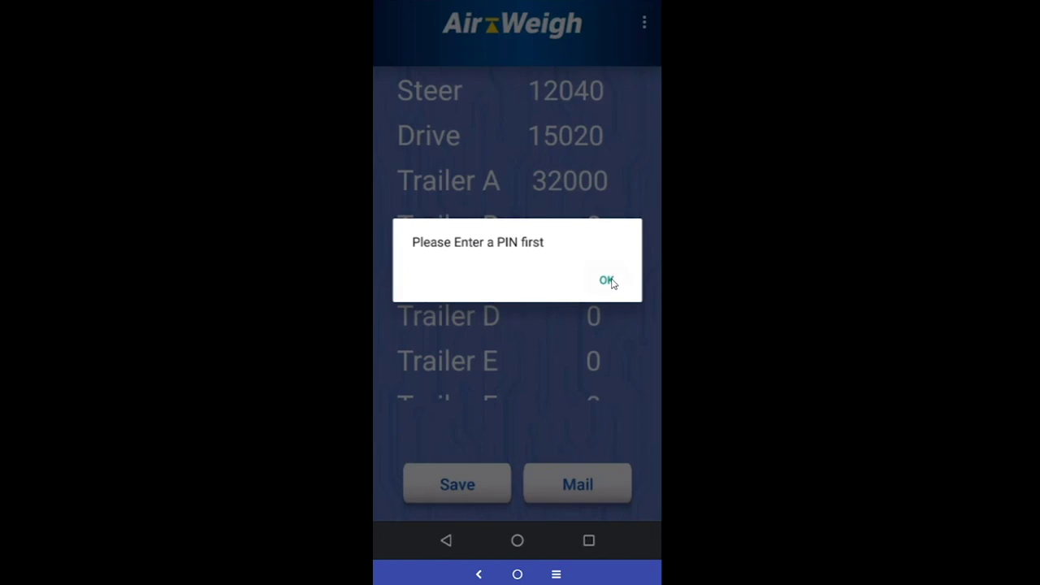
click(606, 281)
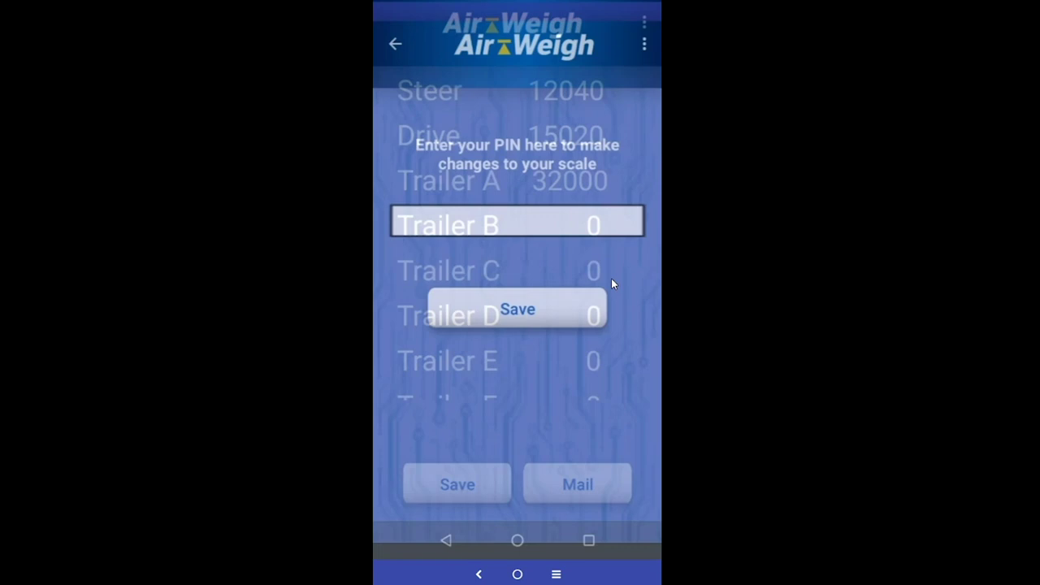
click(580, 207)
text(1)
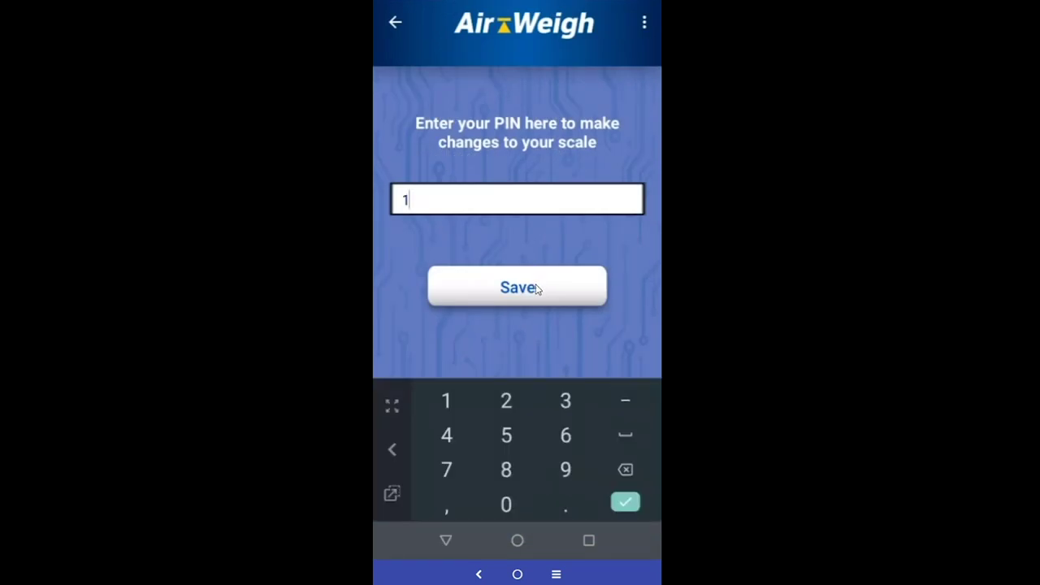
click(532, 288)
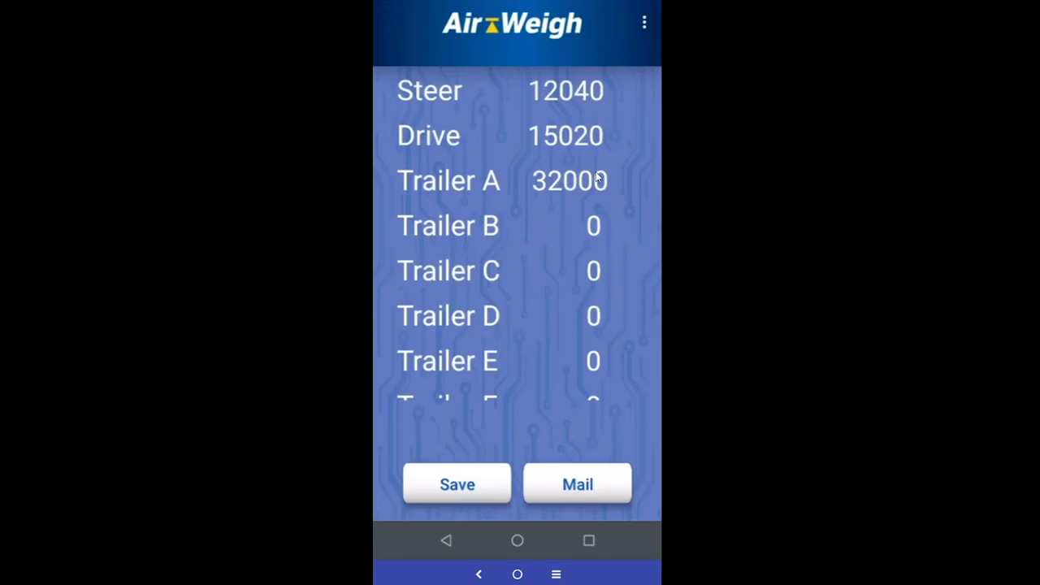
Turn Set Alarms On in the Alarms screen and open the Steer thresholds
click(645, 26)
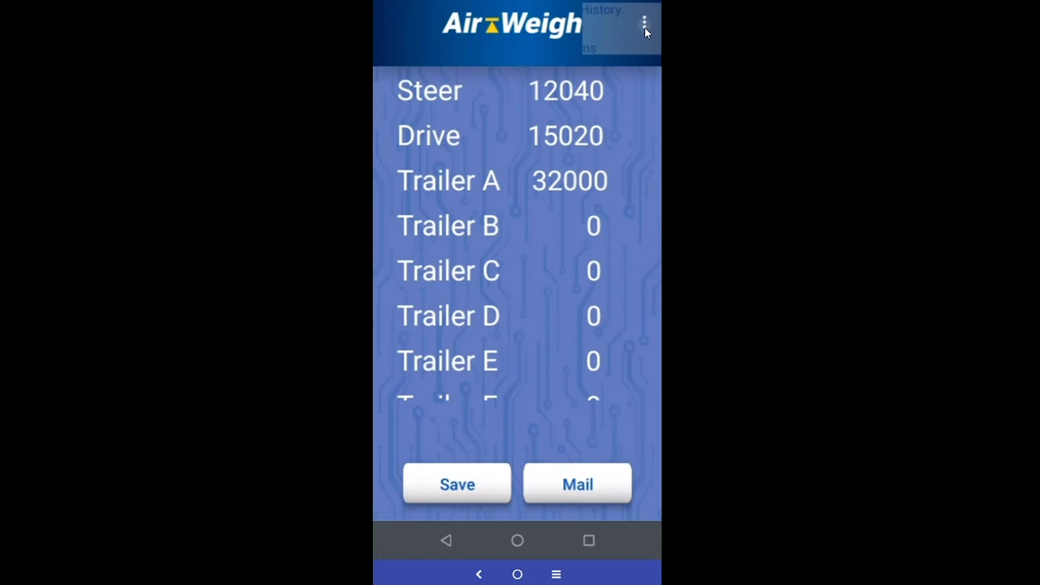
click(644, 27)
click(556, 178)
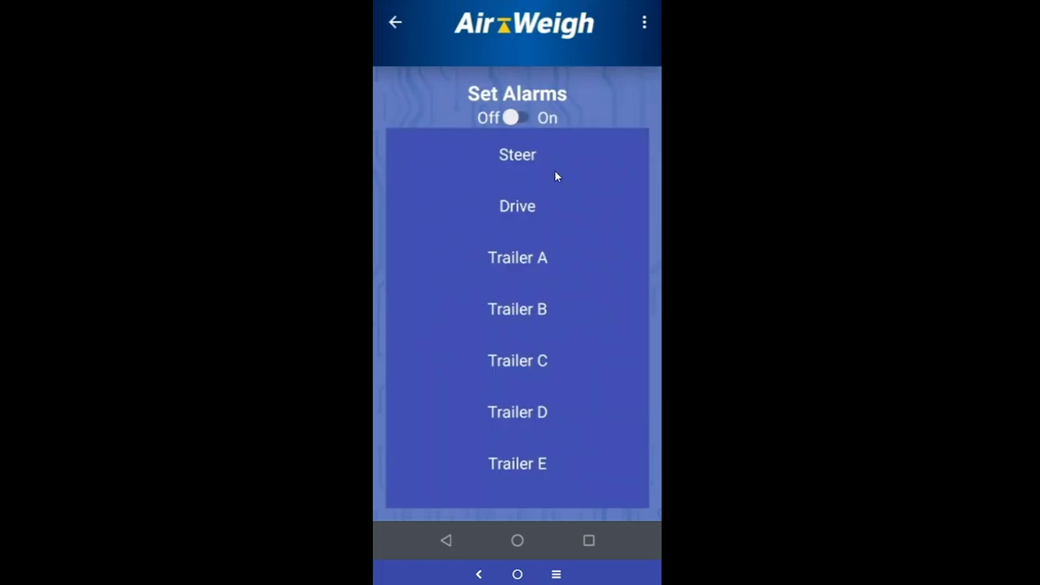
click(512, 118)
drag(530, 162, 528, 157)
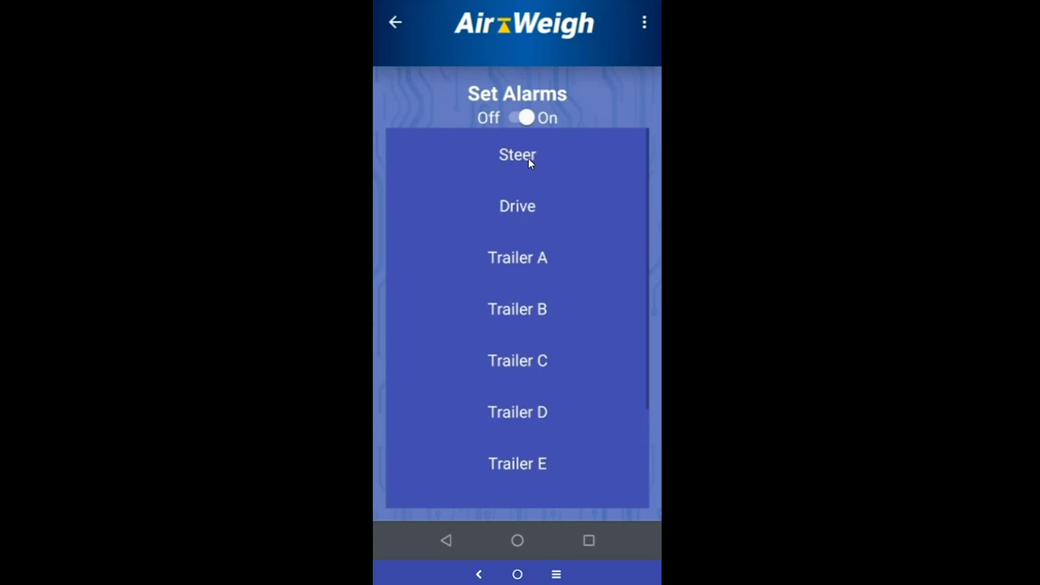
click(528, 159)
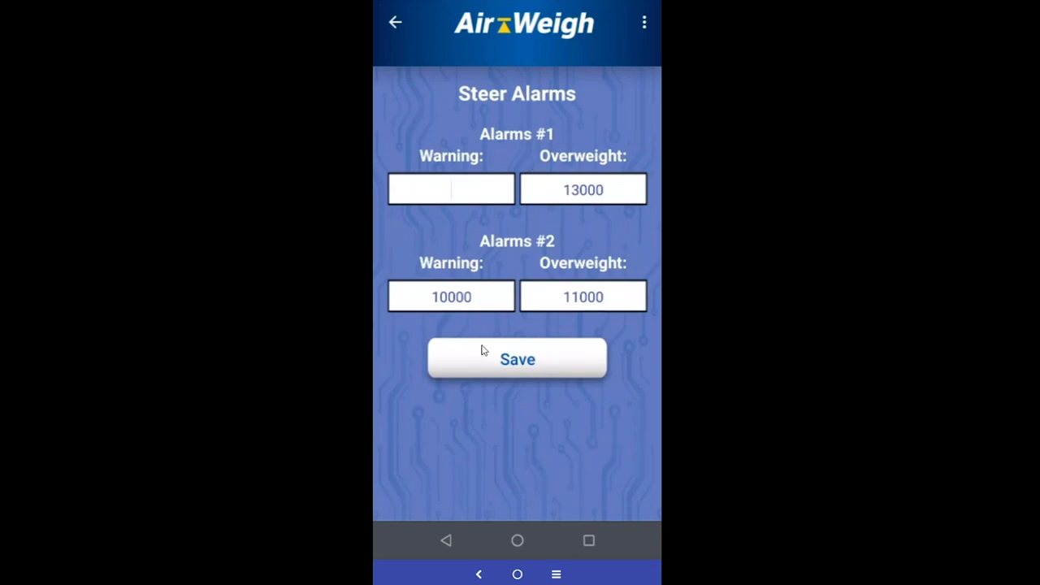
Save Steer Alarm #1 with warning 10000 and overweight 18000, then bring up Steer's options
click(476, 200)
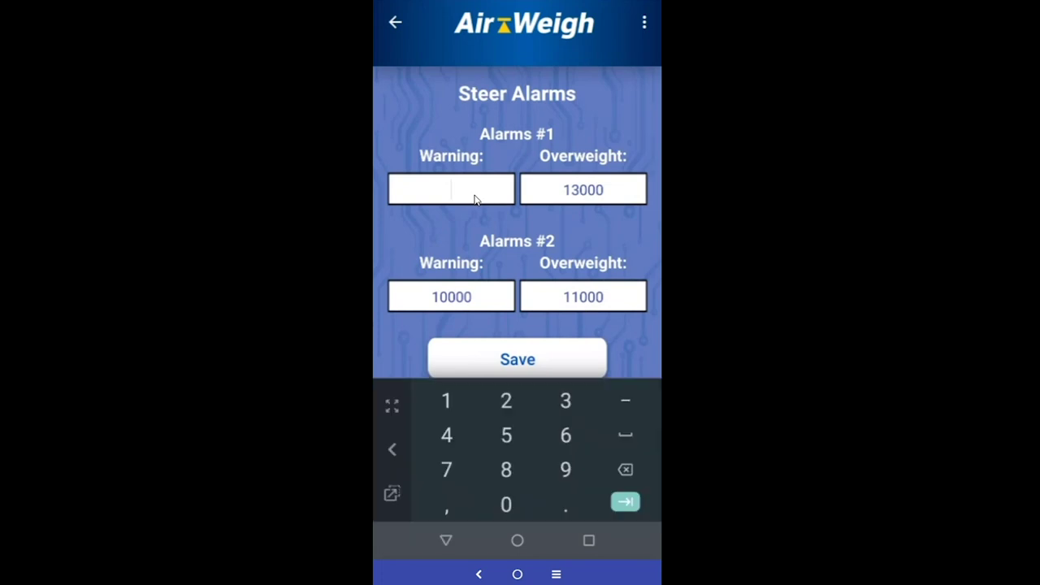
text(10000)
click(603, 192)
key(BackSpace)
key(BackSpace)
key(BackSpace)
key(BackSpace)
key(BackSpace)
text(18000)
click(518, 360)
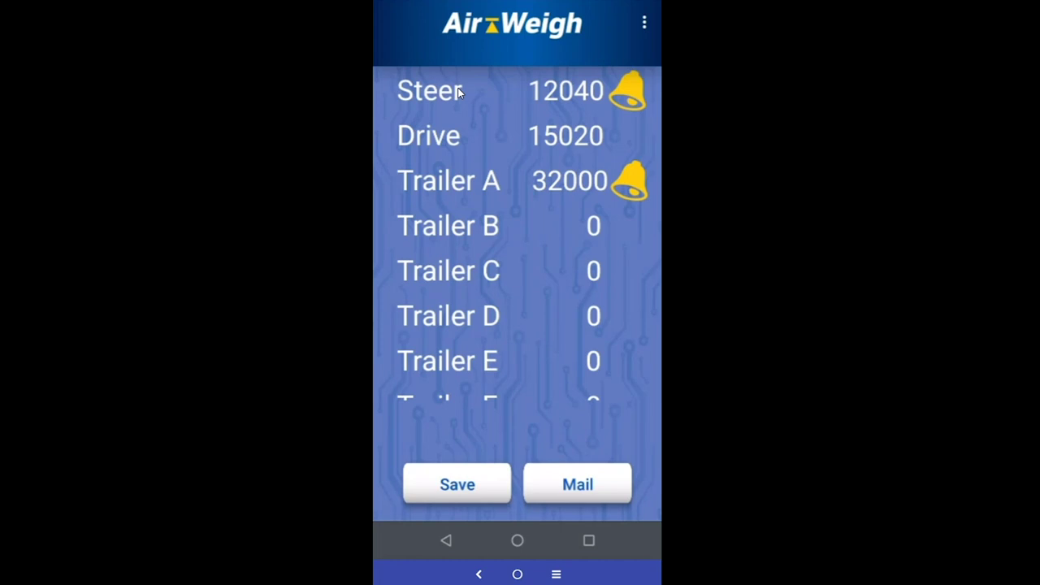
click(458, 92)
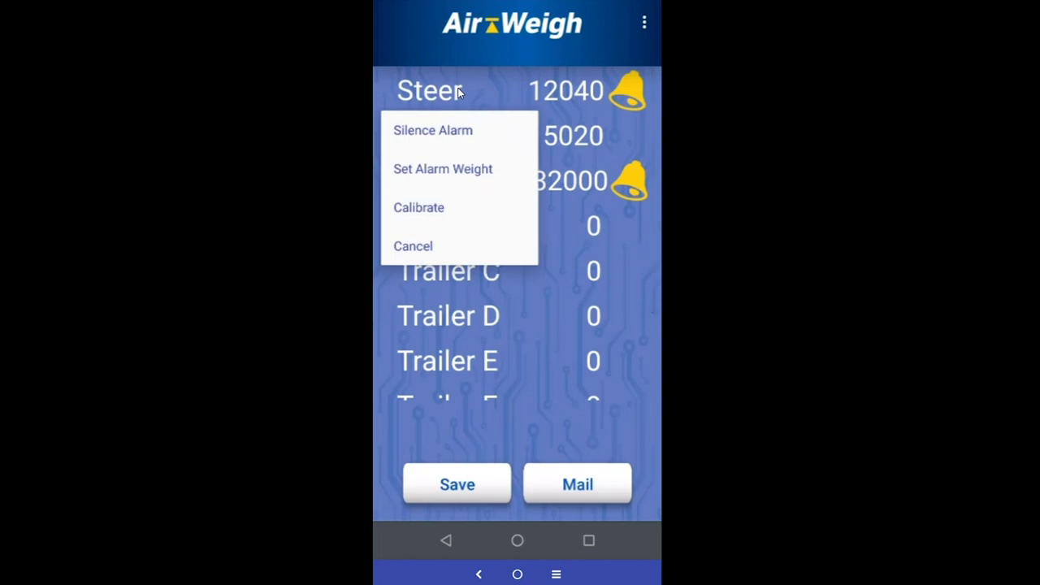
Silence the raised alarms on Steer and Trailer A
click(459, 135)
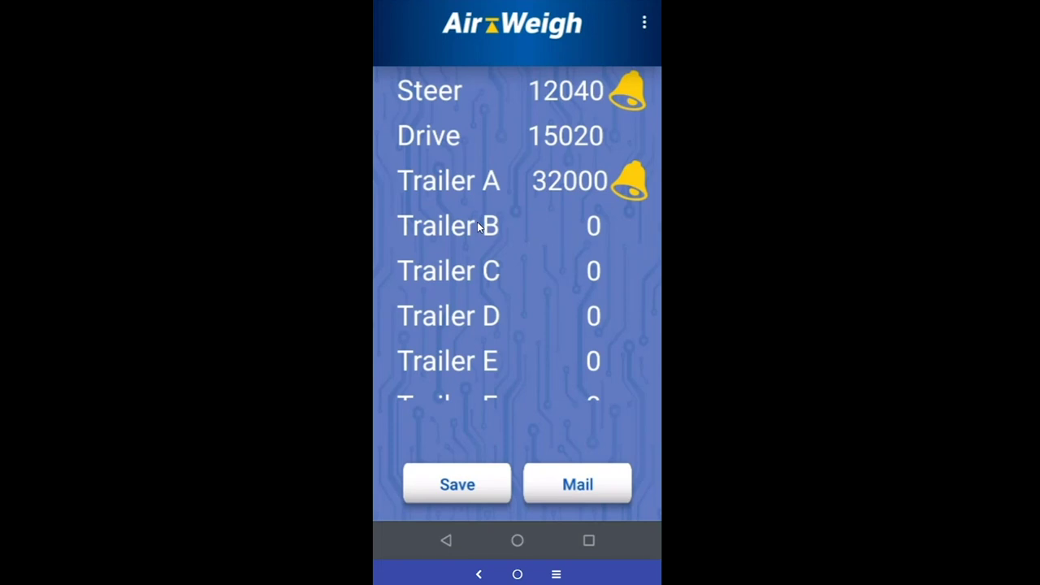
click(450, 182)
click(462, 225)
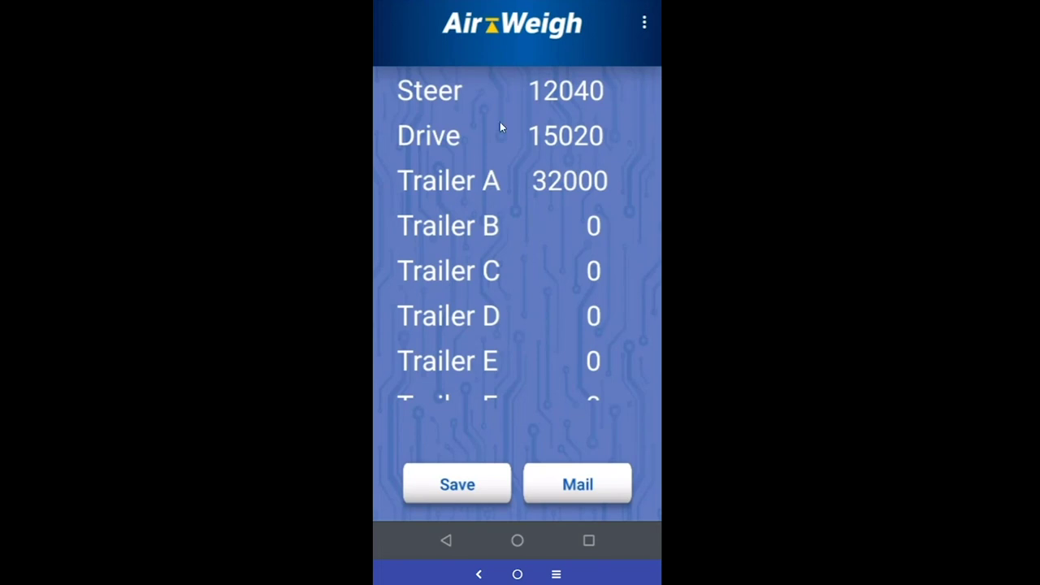
Set a 5800 Alarm #1 warning on Drive, leave the overweight value blank, and save
click(439, 139)
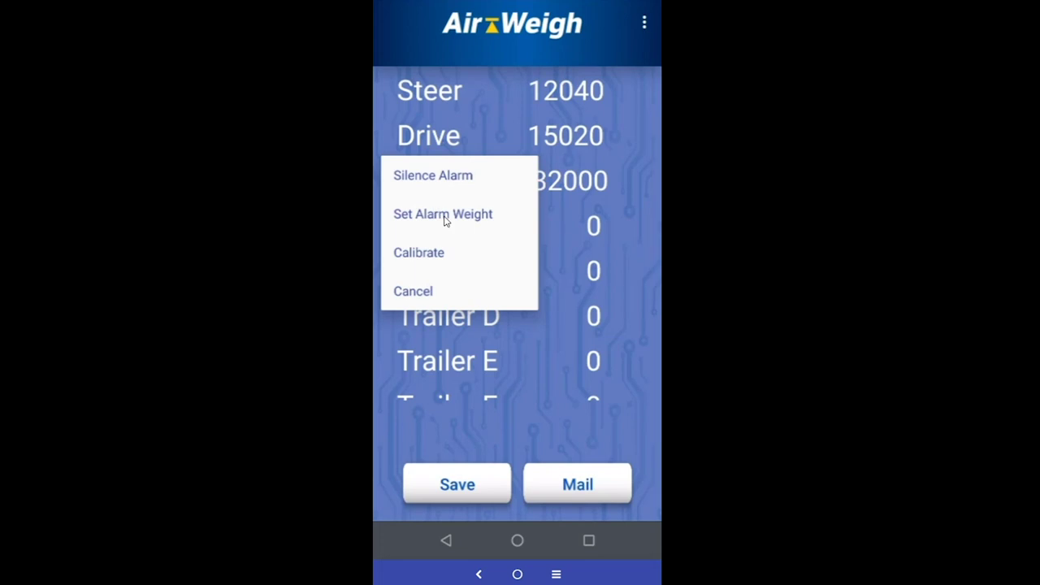
click(444, 215)
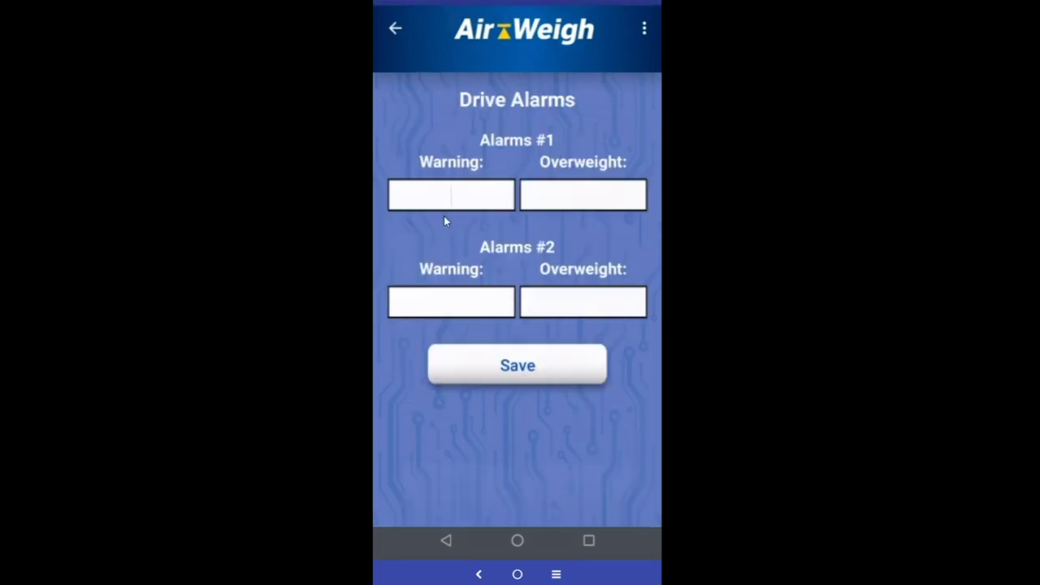
text(5800)
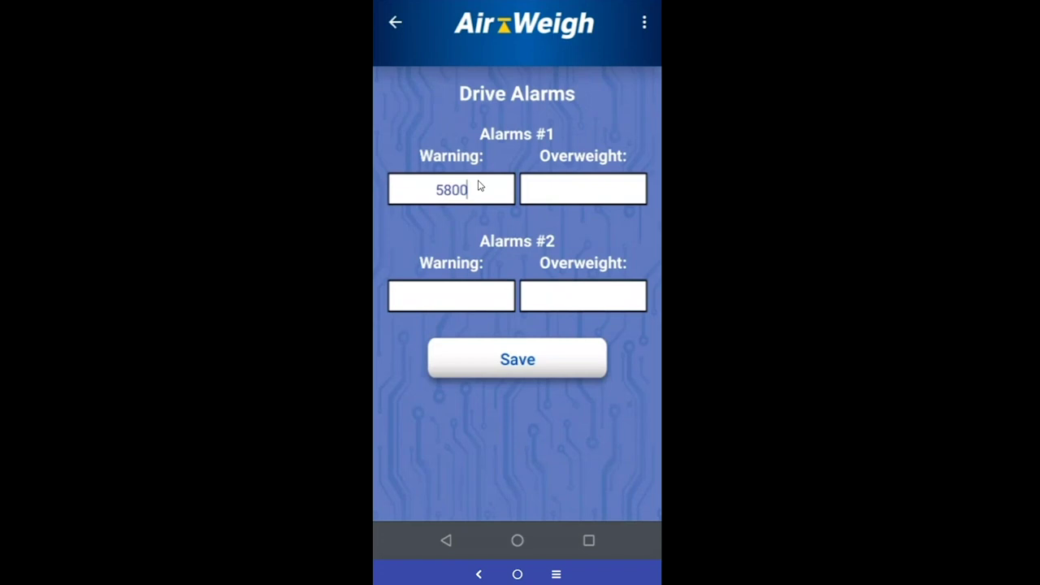
key(Tab)
text(46546854)
key(BackSpace)
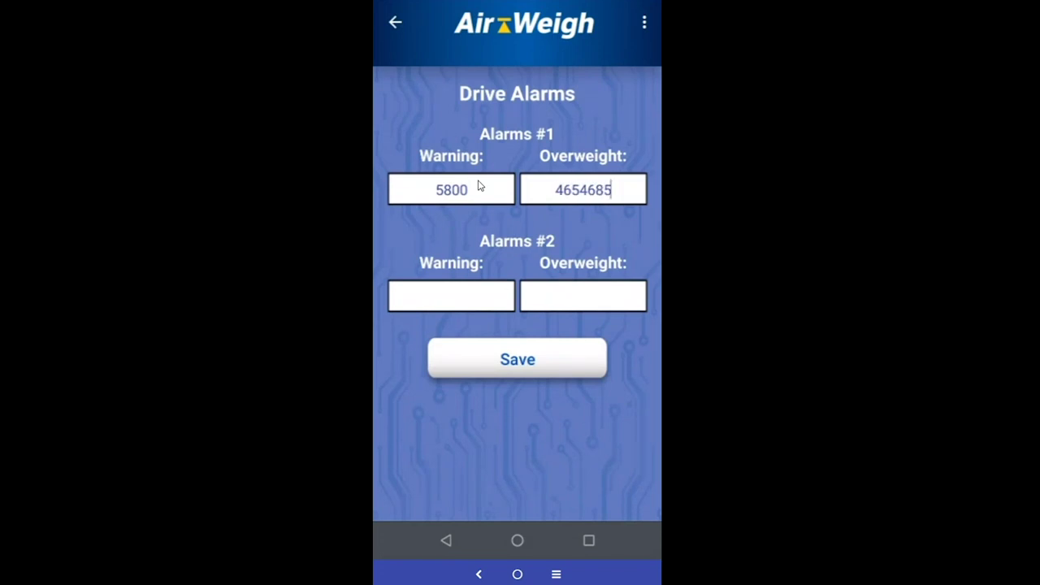
key(BackSpace)
key(BackSpace)
key(BackSpace)
key(BackSpace)
key(BackSpace)
key(BackSpace)
key(BackSpace)
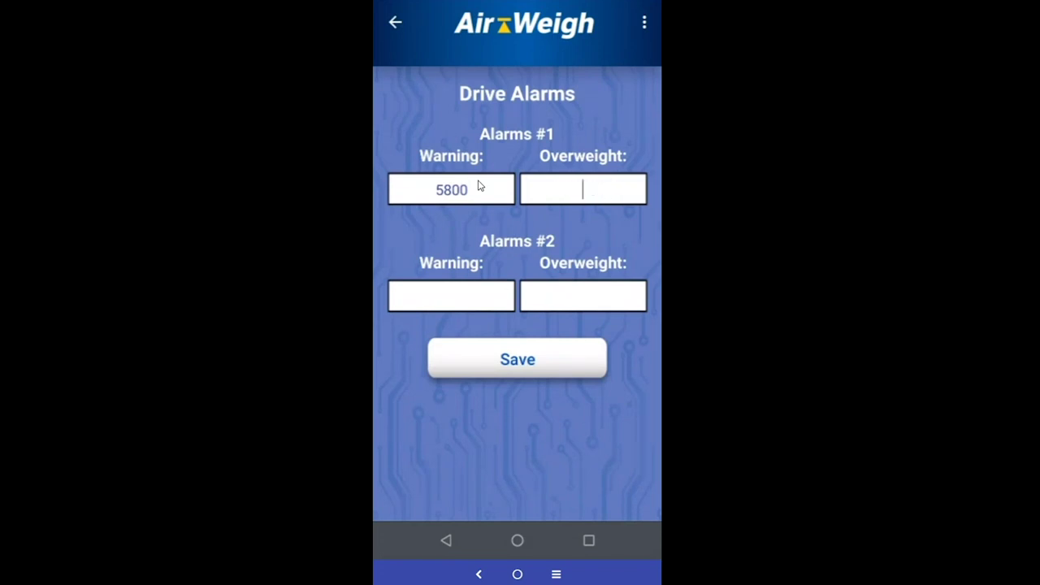
click(553, 365)
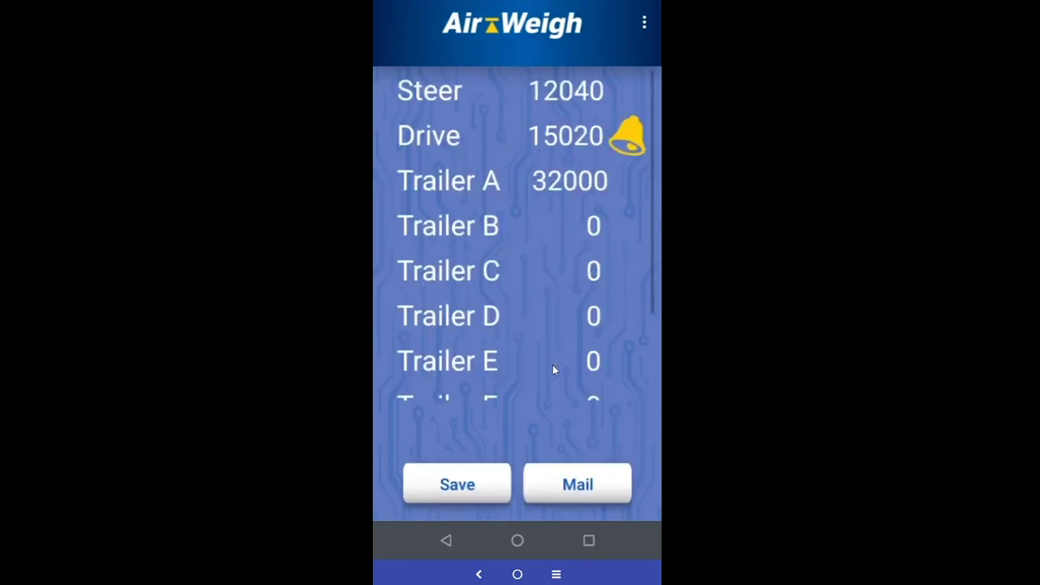
click(645, 23)
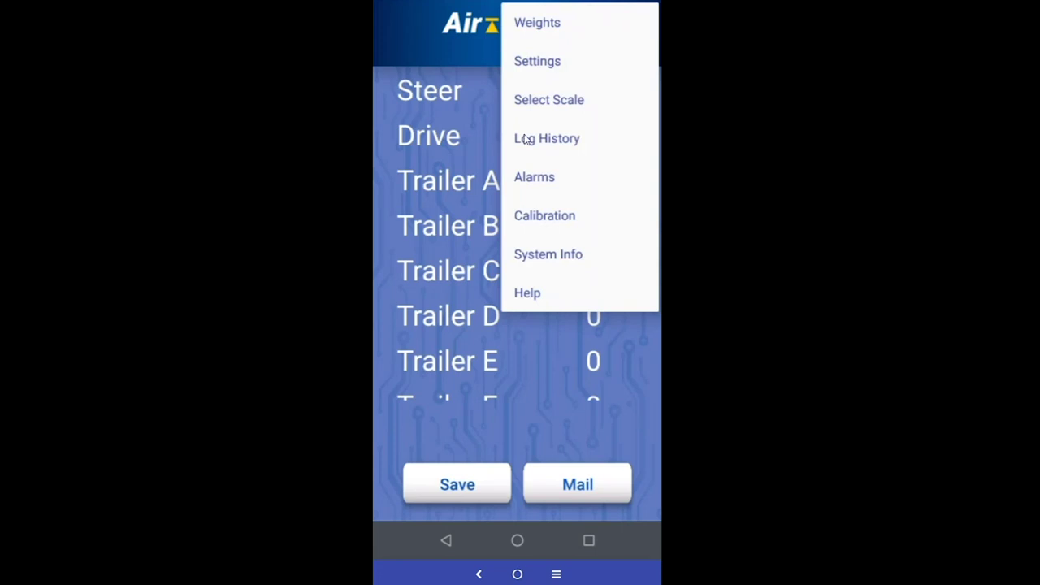
click(544, 218)
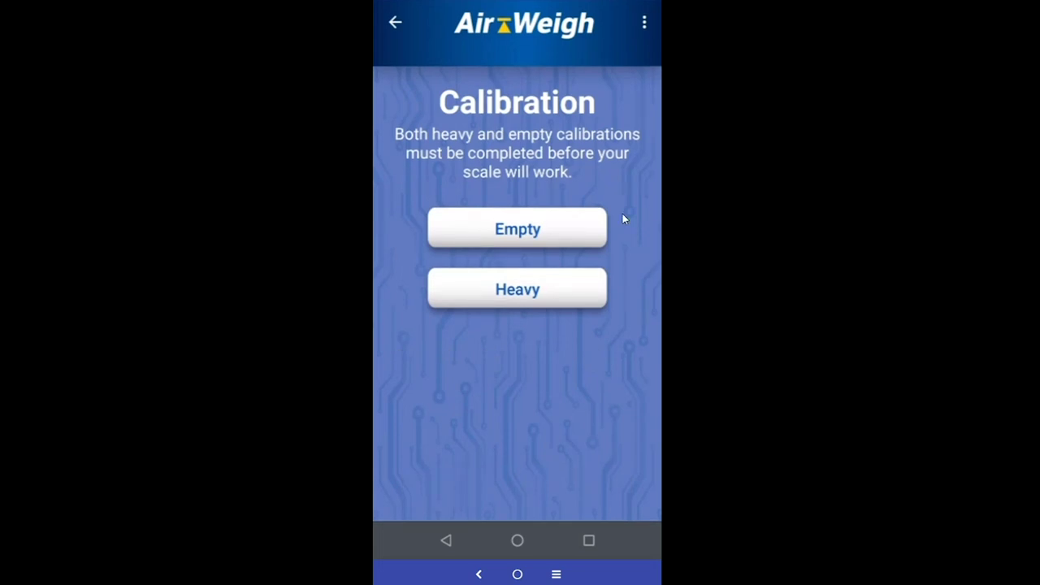
click(555, 239)
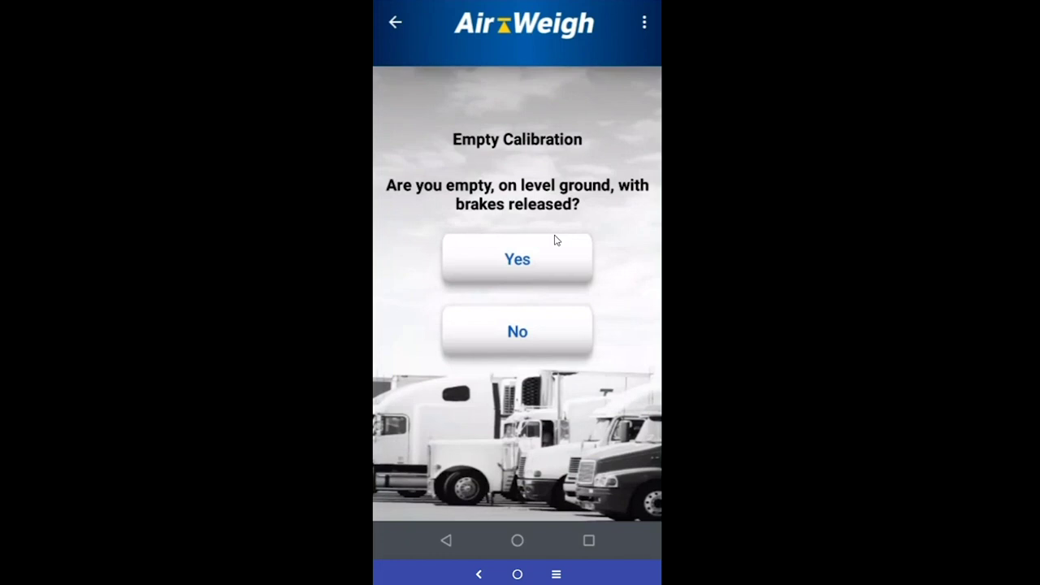
click(543, 323)
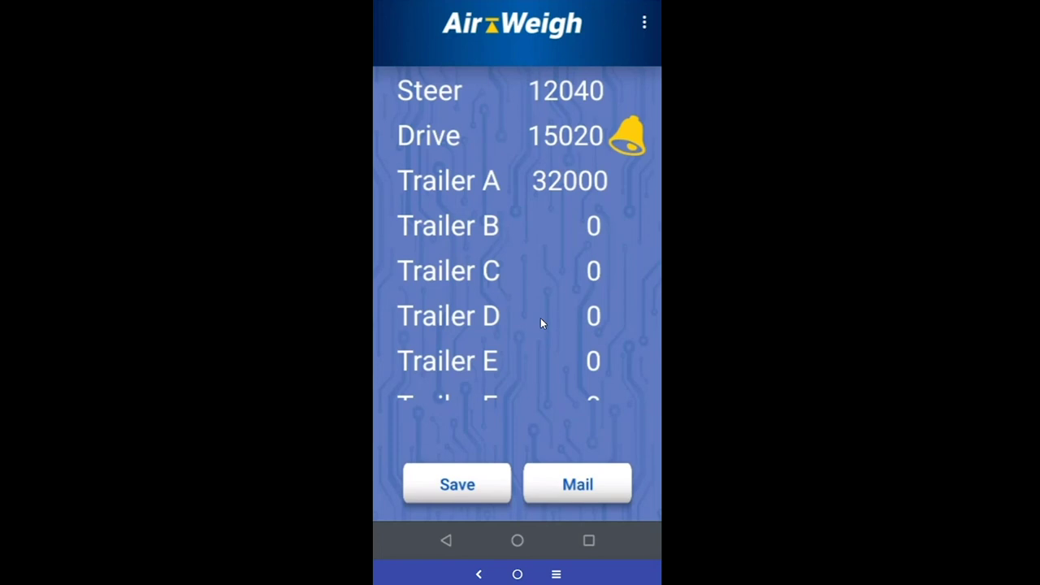
Start an empty scale calibration from the Drive options, confirming the truck is empty and level
click(452, 138)
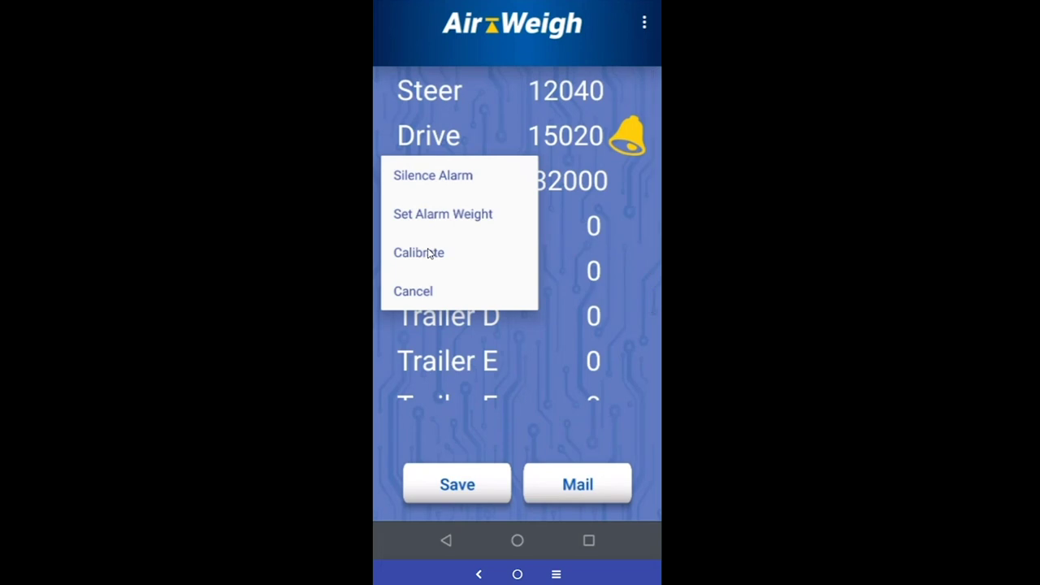
click(428, 252)
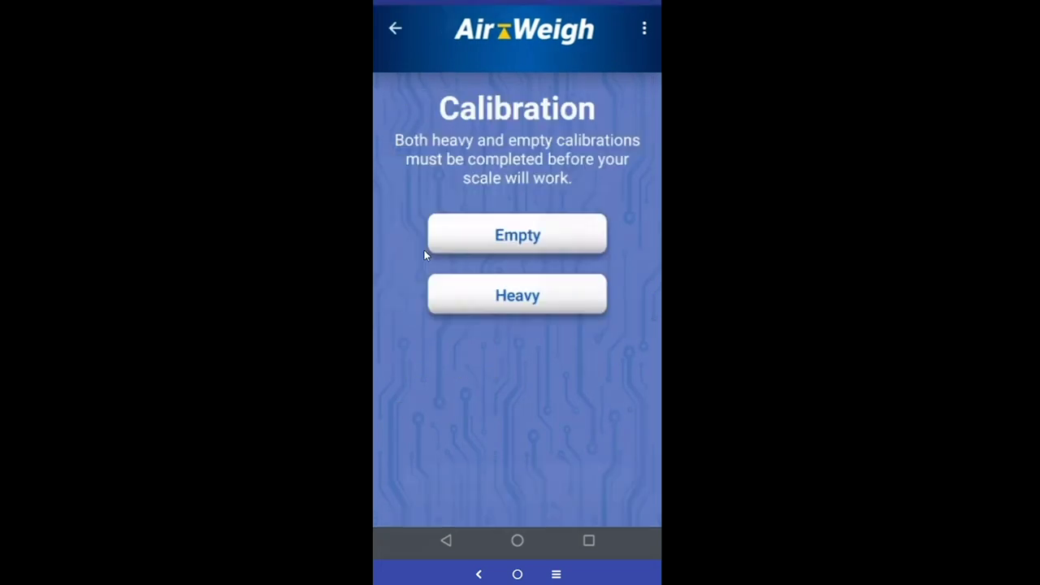
click(535, 233)
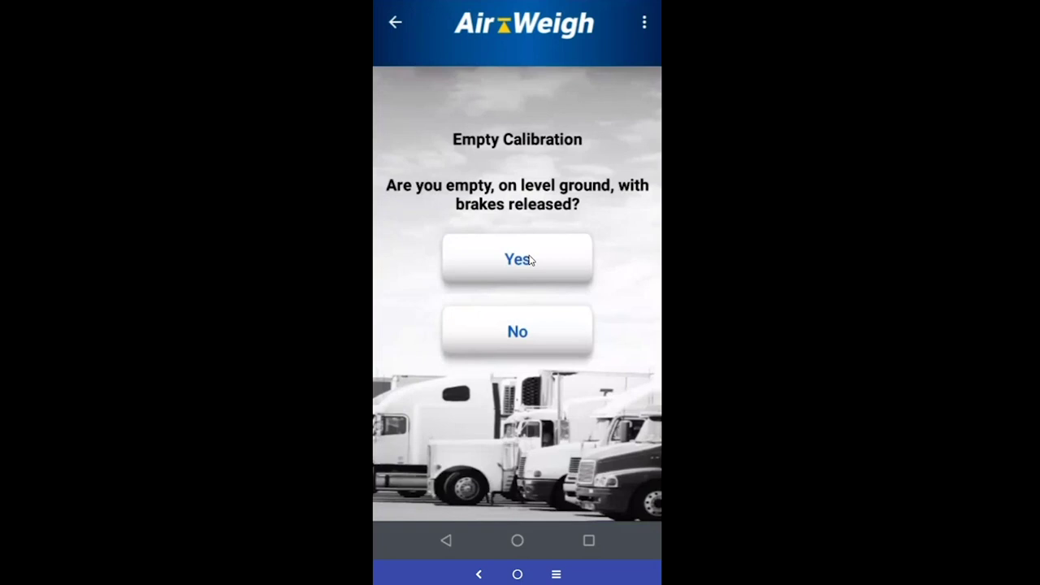
click(530, 260)
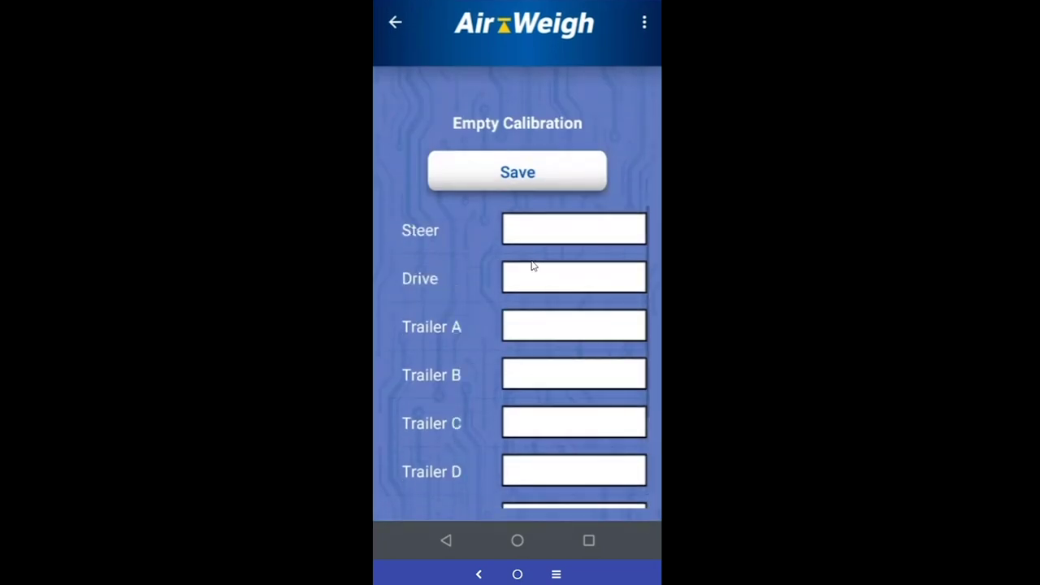
Enter empty-calibration values Steer 9000, Drive 26000 and Trailer A 14000, then save them
click(558, 234)
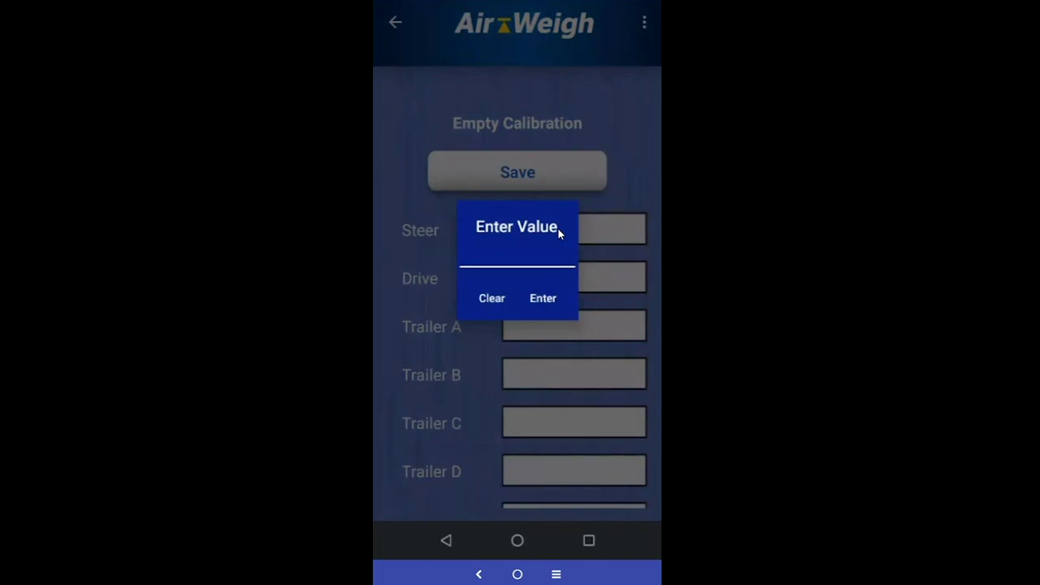
text(9000)
click(543, 297)
click(578, 287)
text(26000)
click(542, 297)
click(580, 321)
text(14000)
click(542, 298)
scroll(568, 391, down, 3)
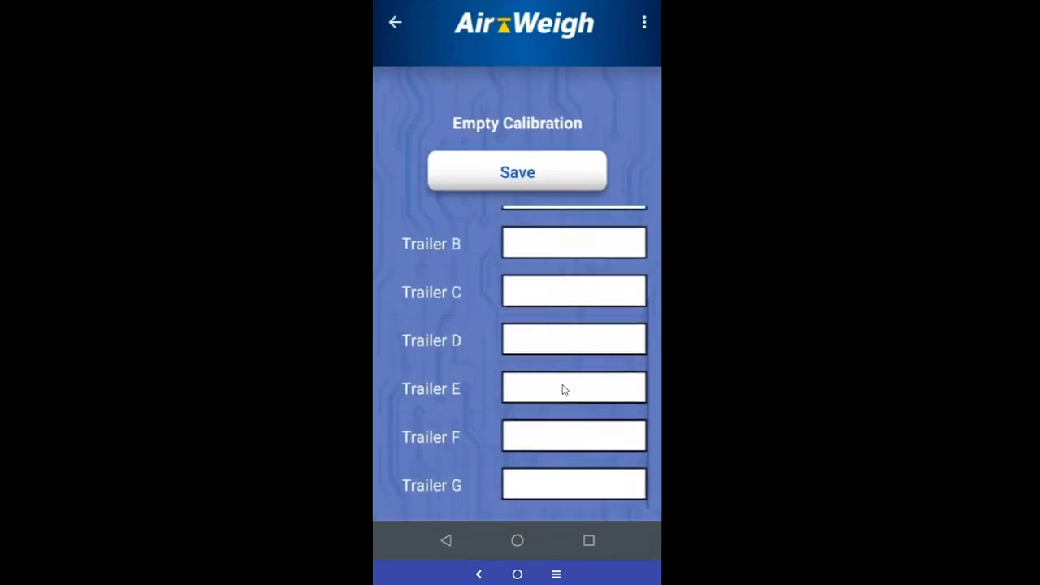
scroll(563, 390, up, 3)
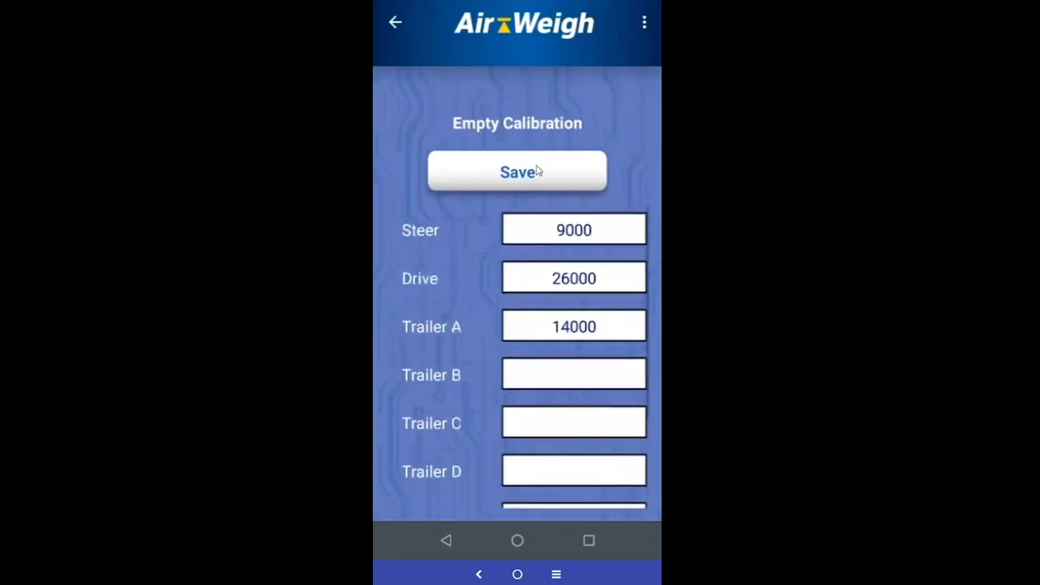
click(536, 171)
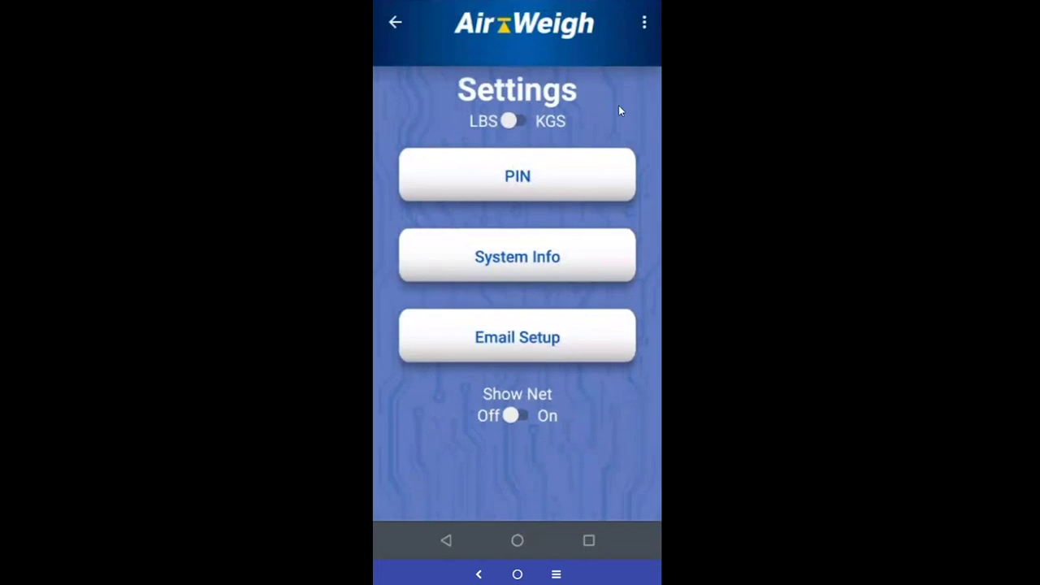
Go back to the Steer, Drive and Trailer readings and open the three-dot section menu
click(396, 26)
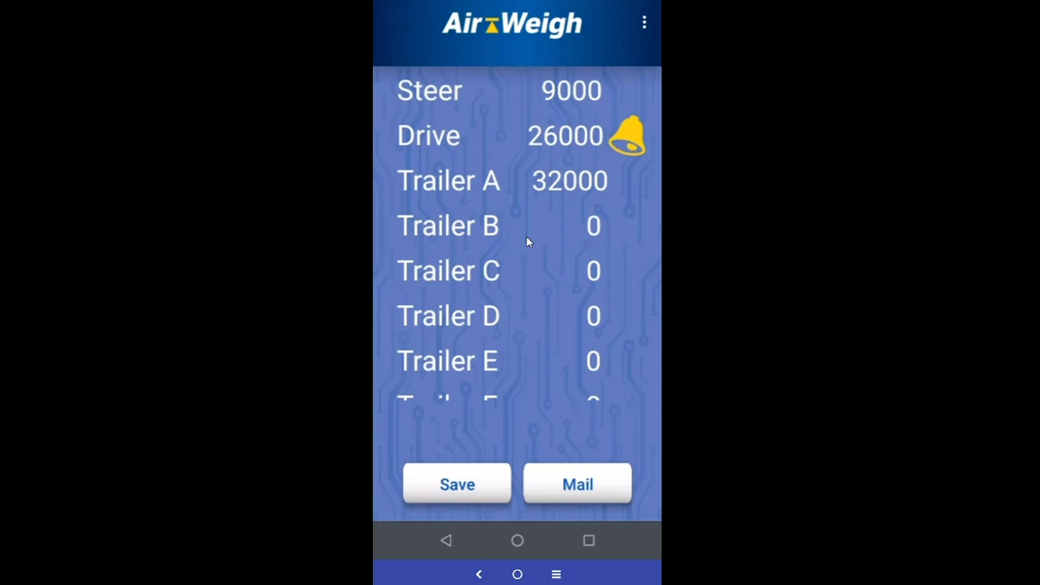
click(645, 22)
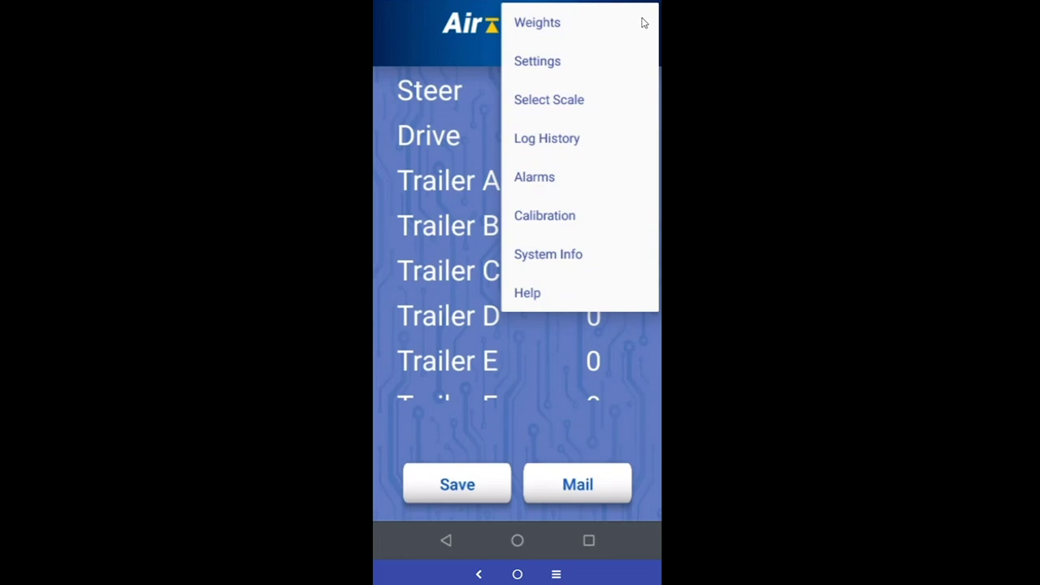
In Settings > Email Setup, enter the dispatcher's e-mail address and save it
click(546, 64)
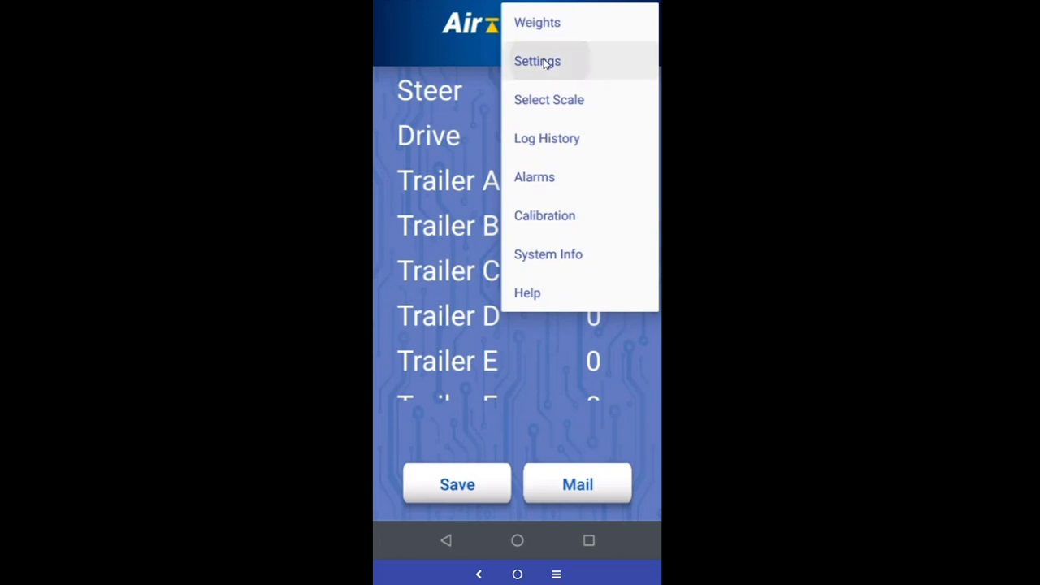
click(543, 342)
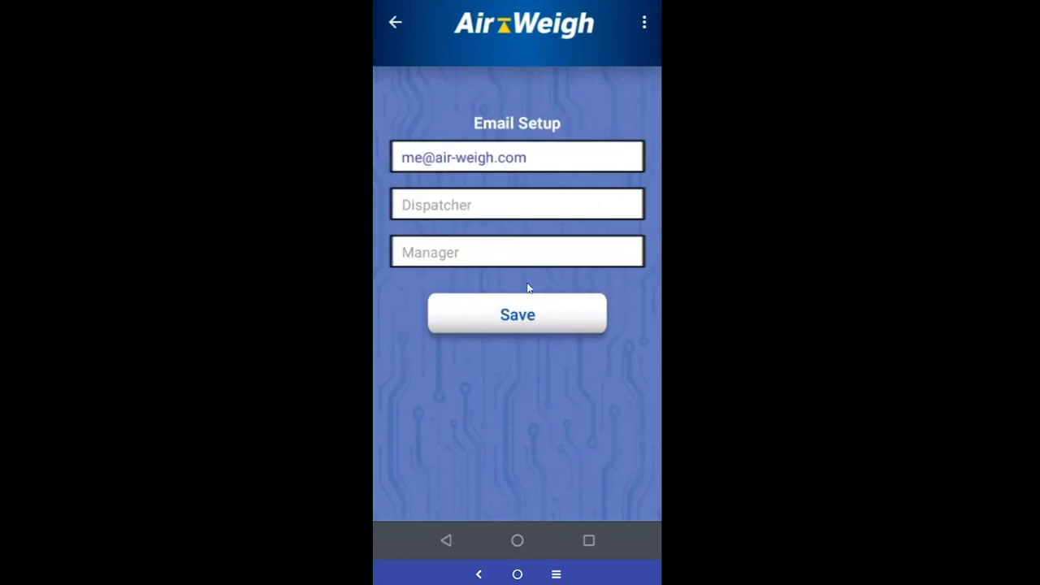
click(527, 213)
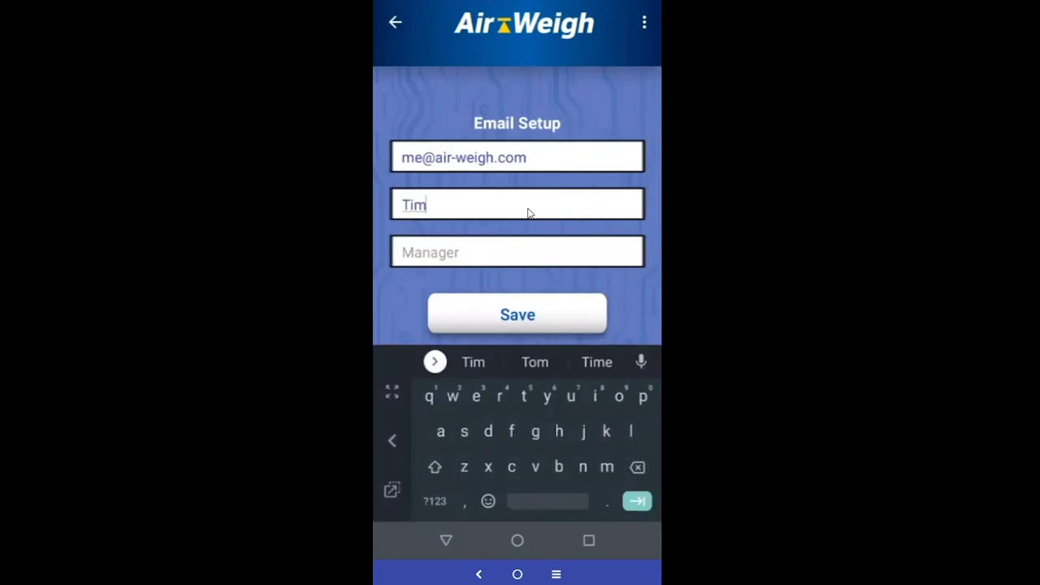
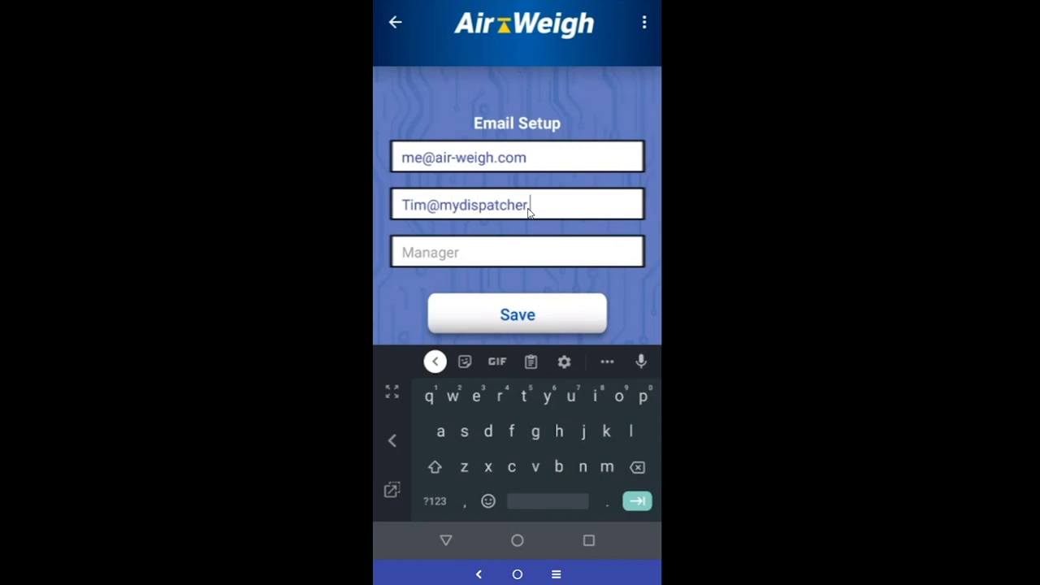
click(545, 319)
Recheck the saved address in Email Setup, then return to the Settings screen
click(538, 278)
key(Escape)
click(513, 351)
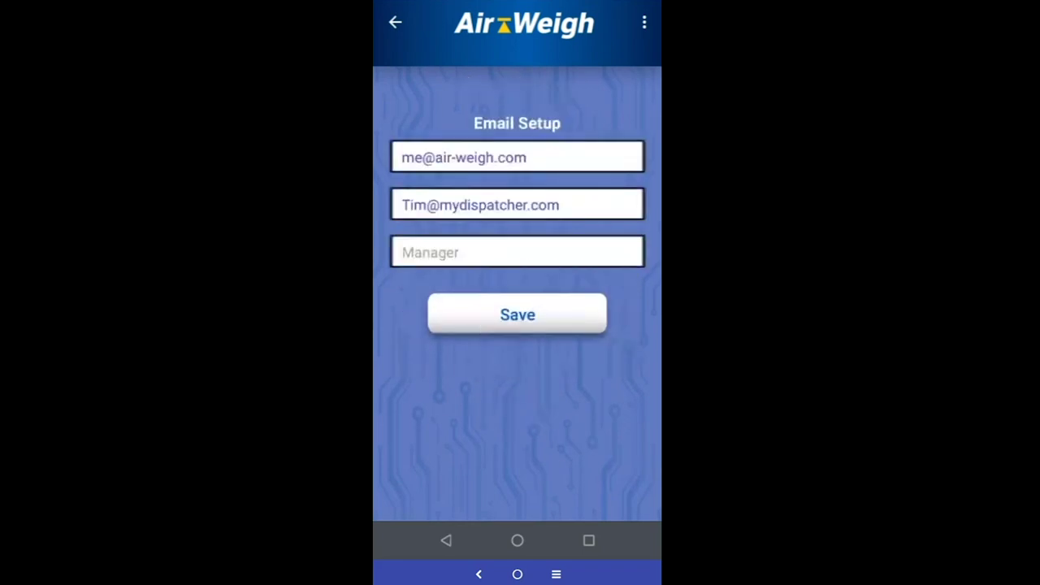
click(645, 25)
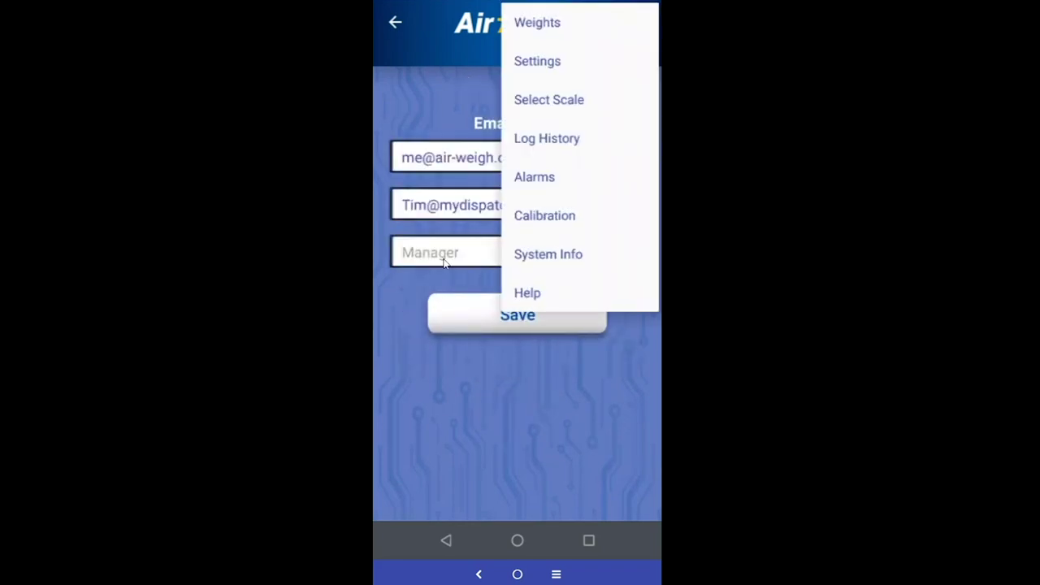
click(444, 261)
click(640, 28)
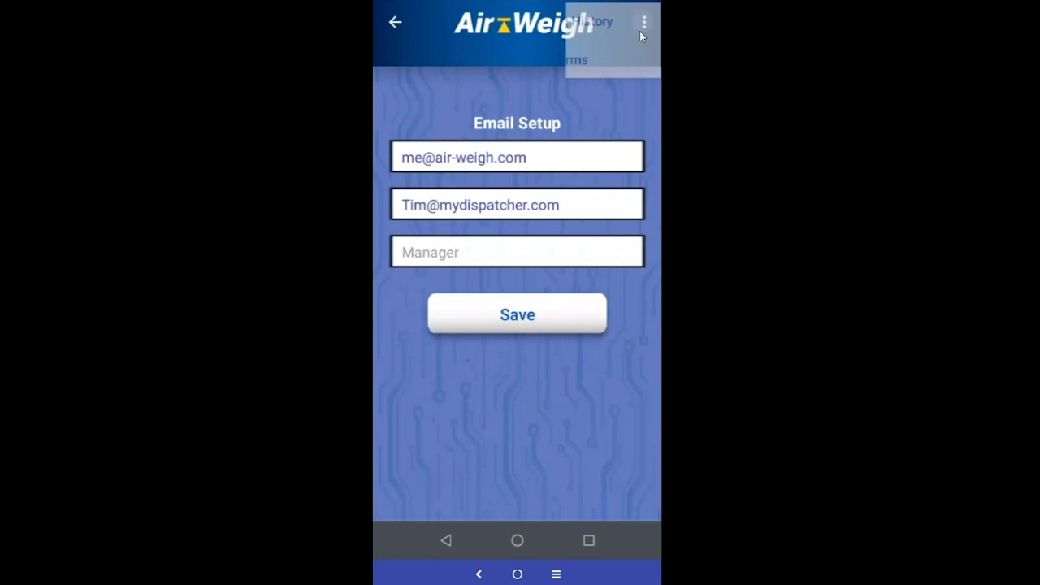
click(559, 63)
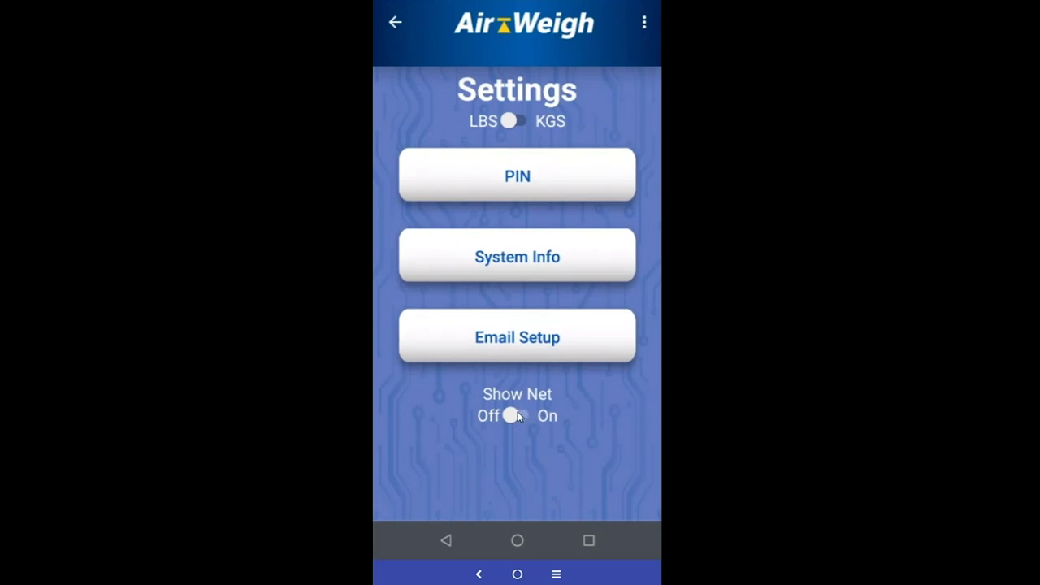
Go back to the weight readings and reset the NET weight to 0
click(398, 21)
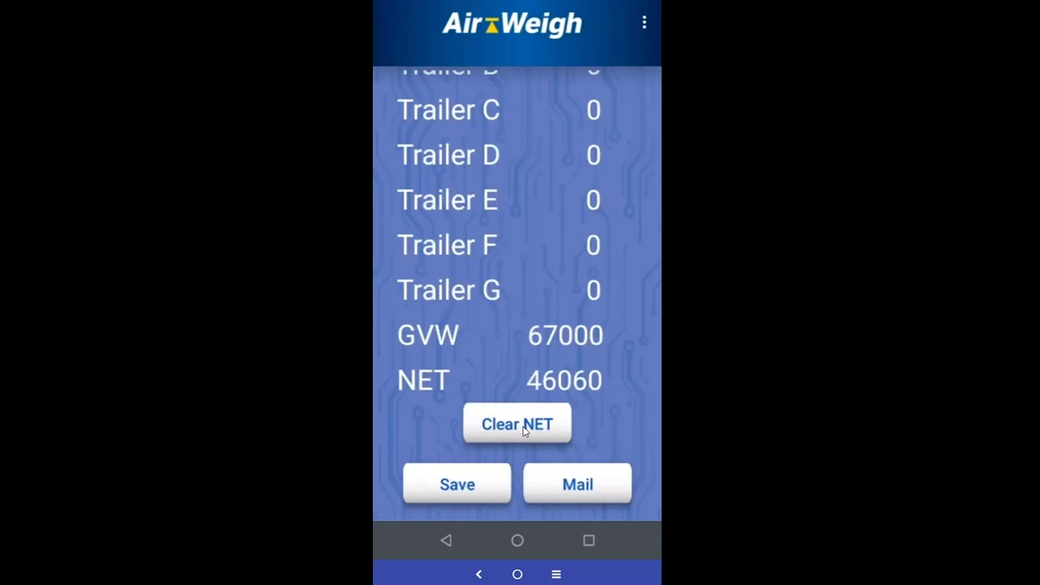
click(524, 431)
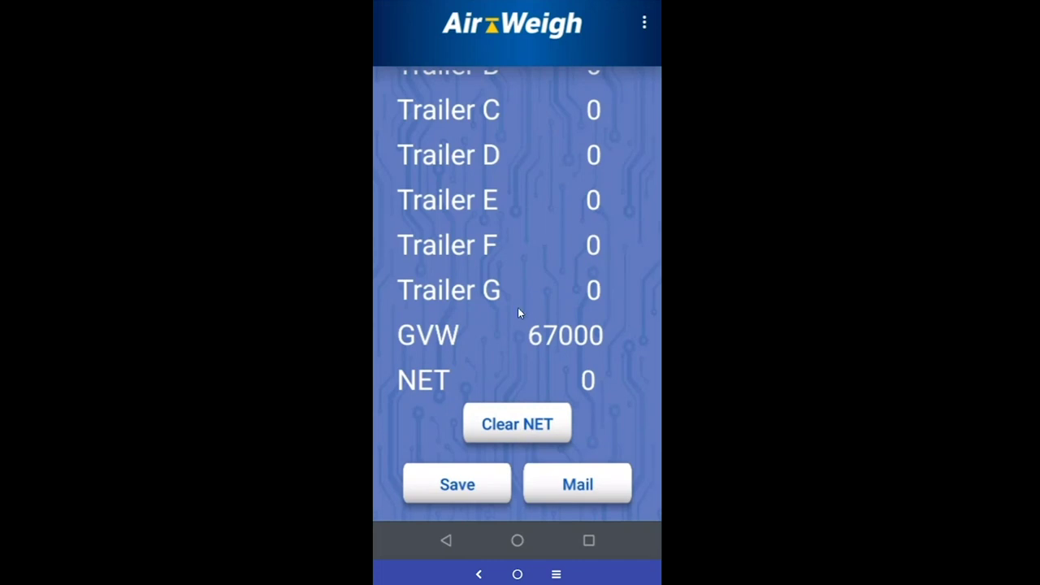
scroll(517, 313, up, 3)
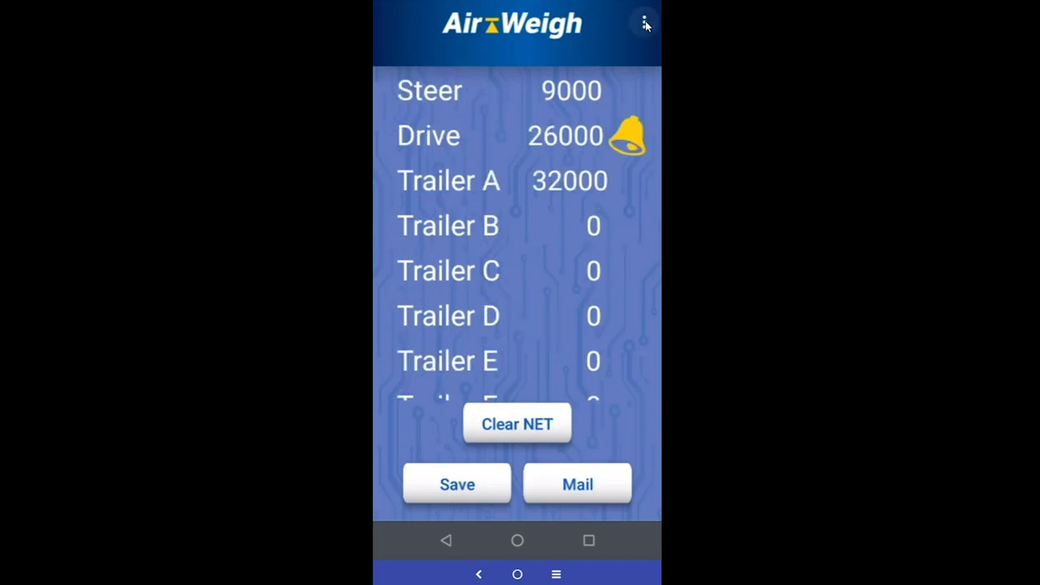
Switch the weight units from LBS to KGS in Settings and check the readings
click(644, 23)
click(563, 73)
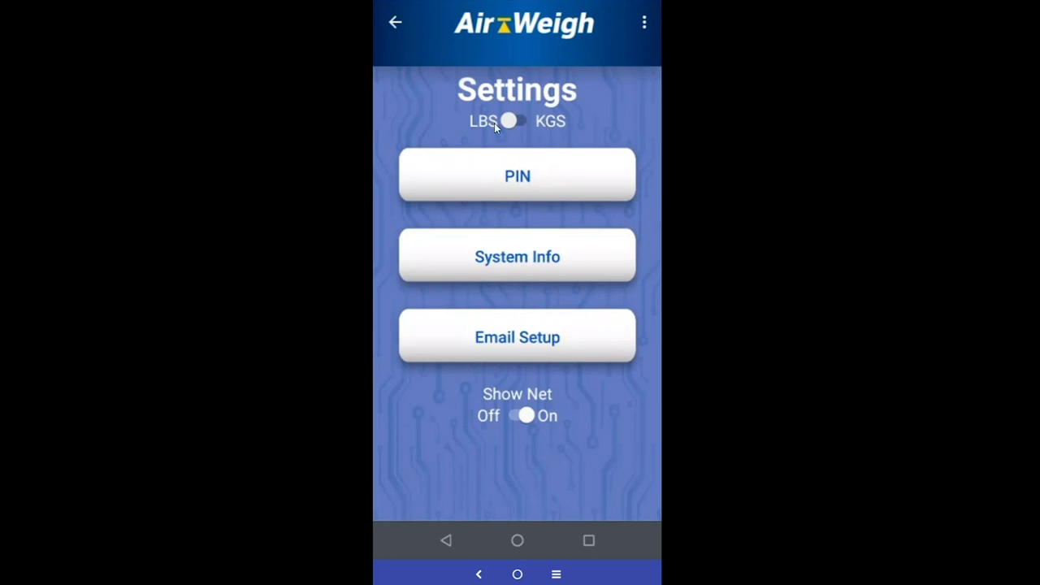
click(513, 119)
click(394, 24)
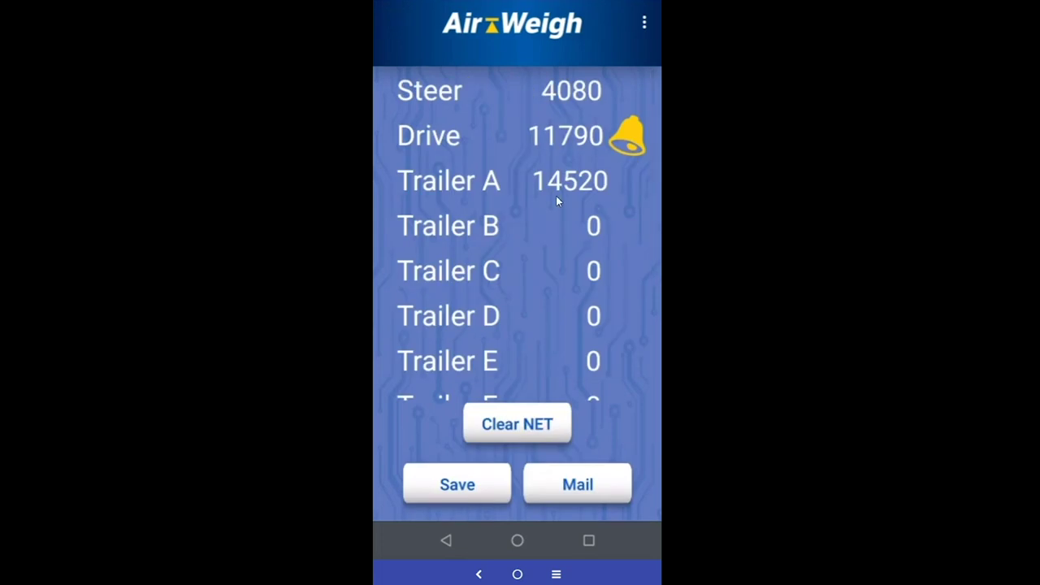
scroll(556, 199, down, 3)
scroll(556, 199, up, 3)
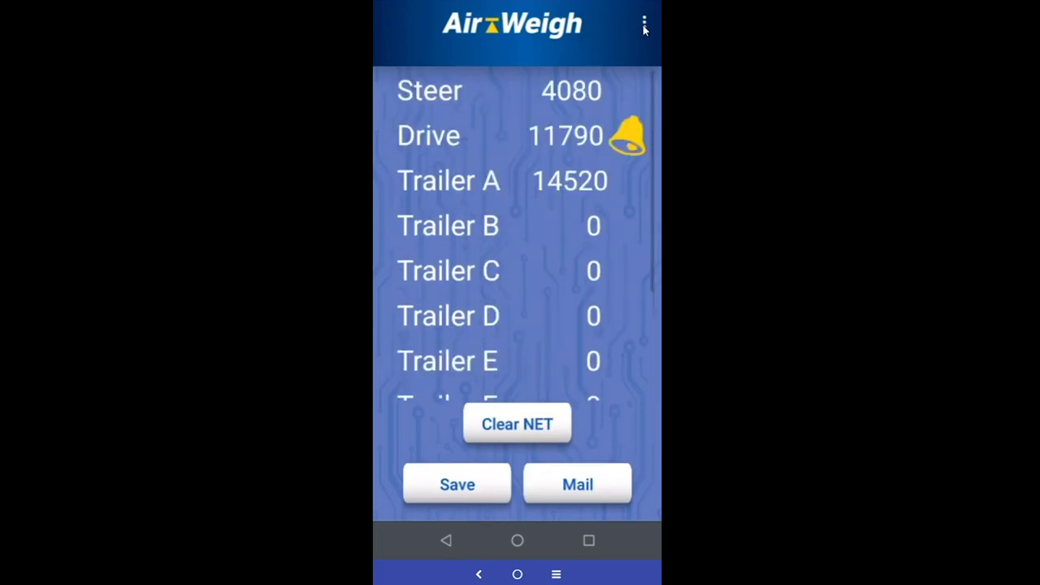
Reload the Weights readings and return to the Settings screen
click(644, 24)
click(570, 26)
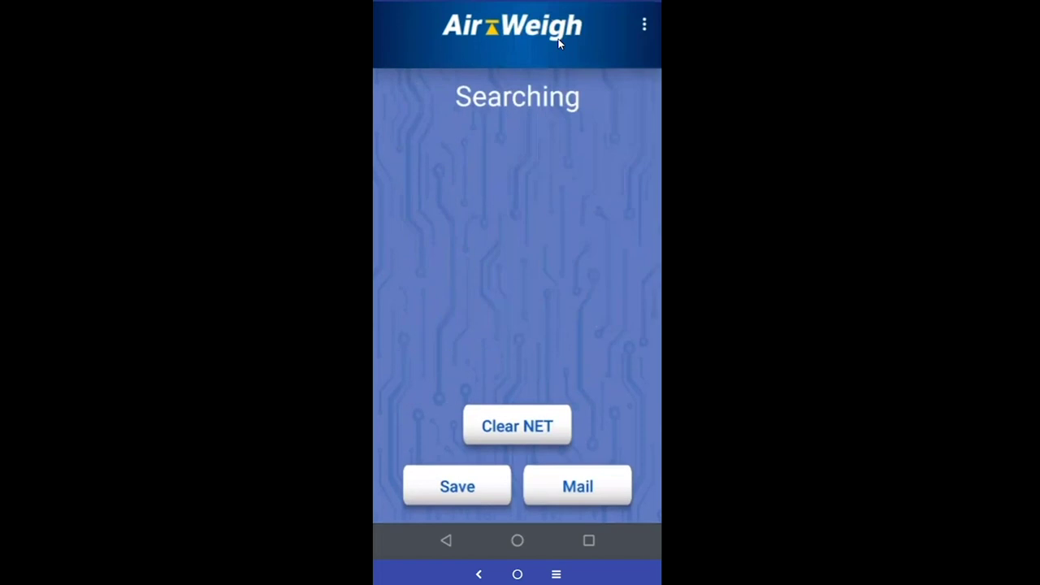
click(644, 25)
click(541, 60)
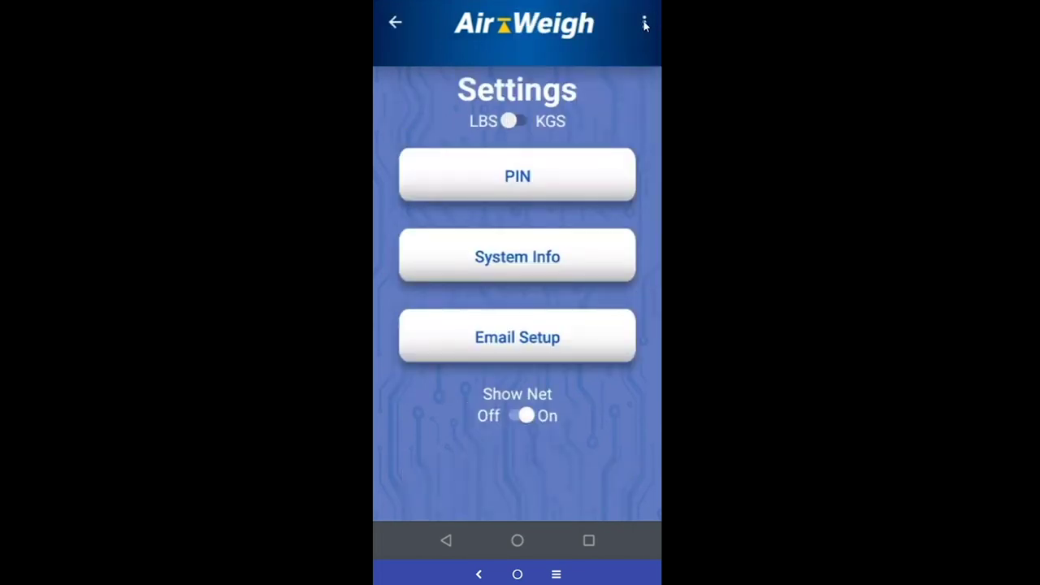
Turn Demo Mode on in System Info and view the demo weight readings
click(644, 25)
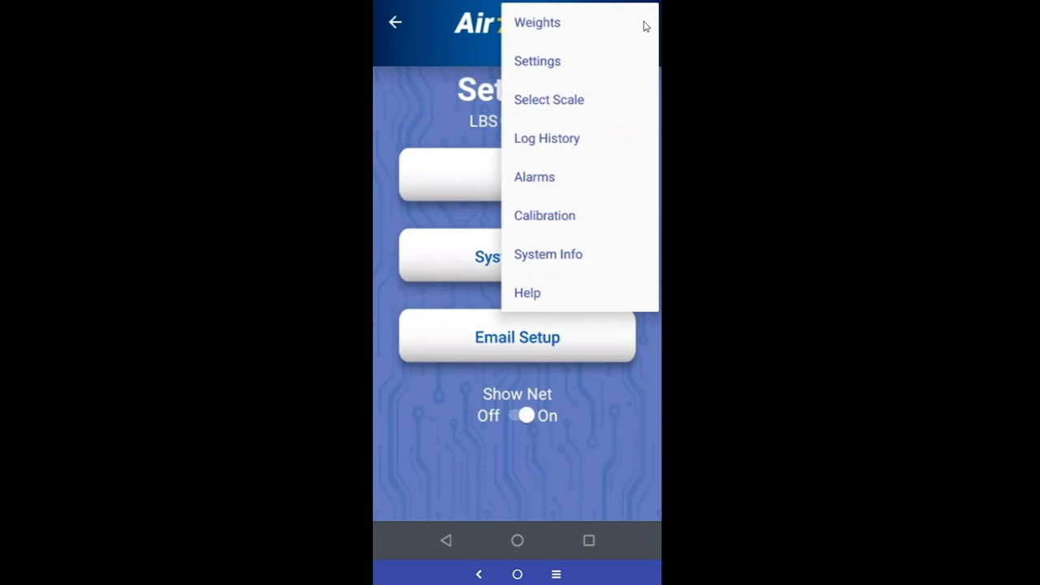
click(566, 257)
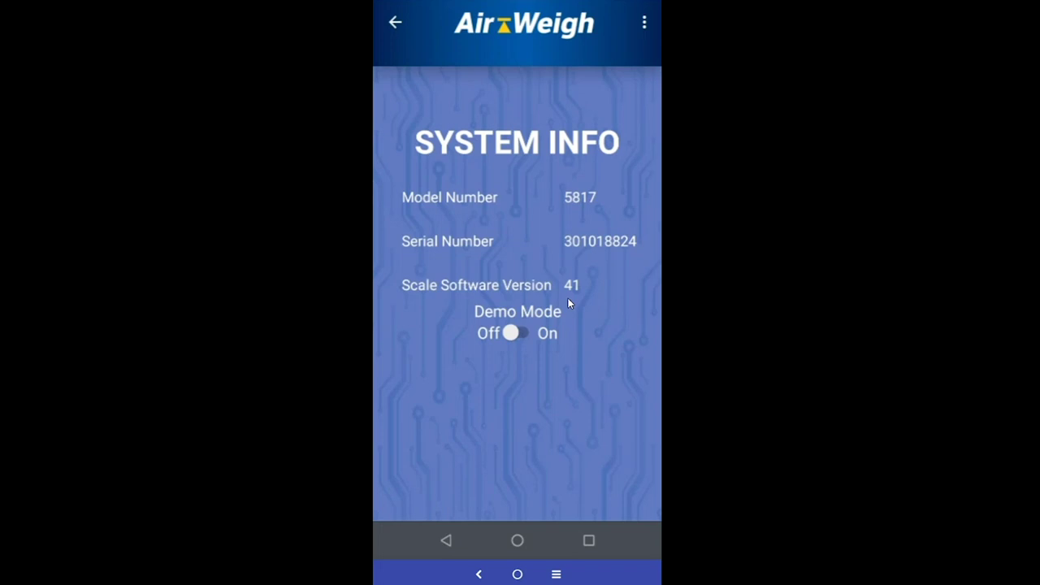
click(513, 335)
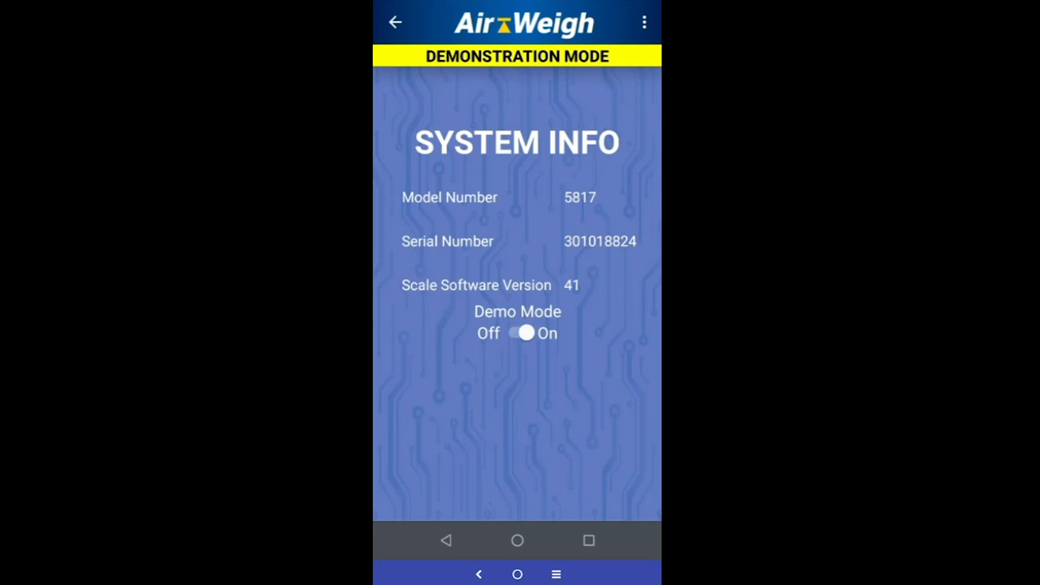
click(396, 25)
click(396, 24)
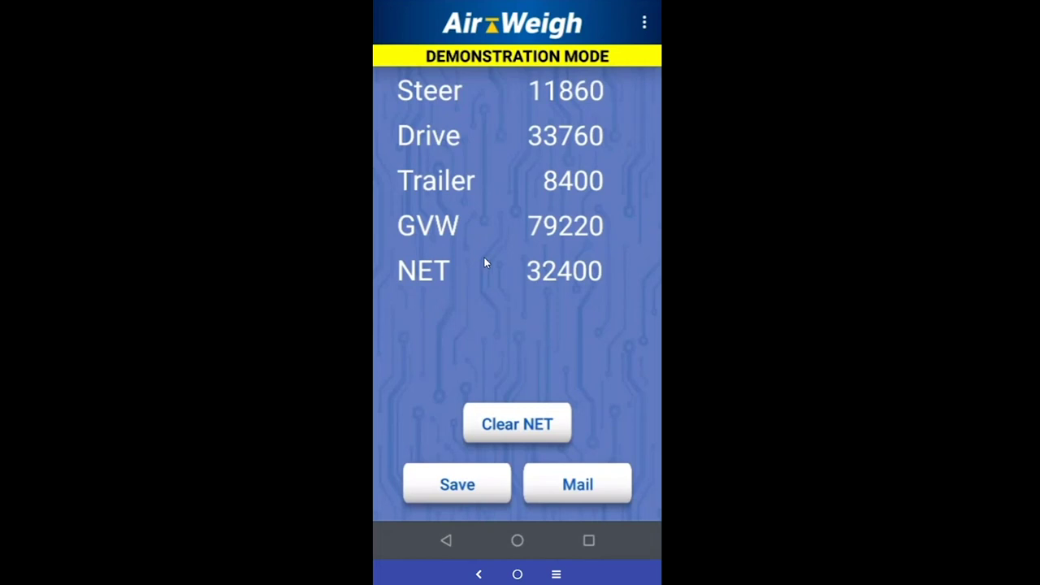
Turn Demo Mode off again in System Info and go to the Help page
click(644, 23)
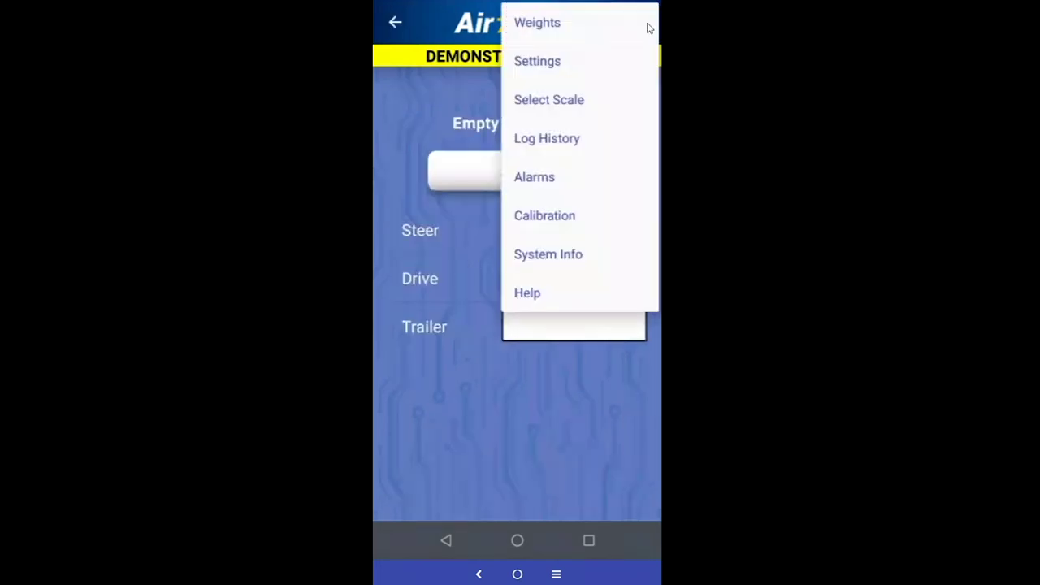
click(578, 257)
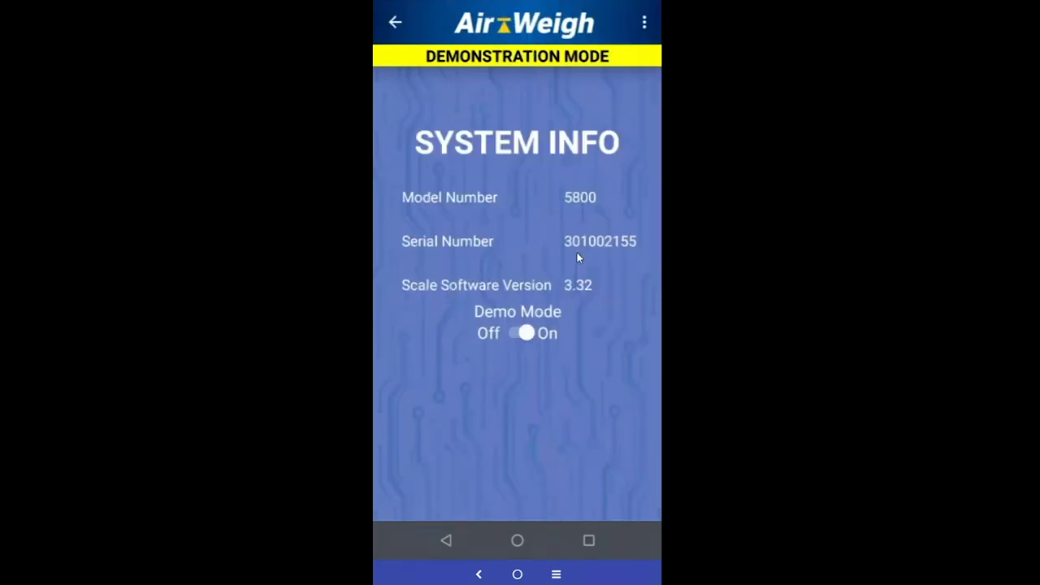
click(518, 334)
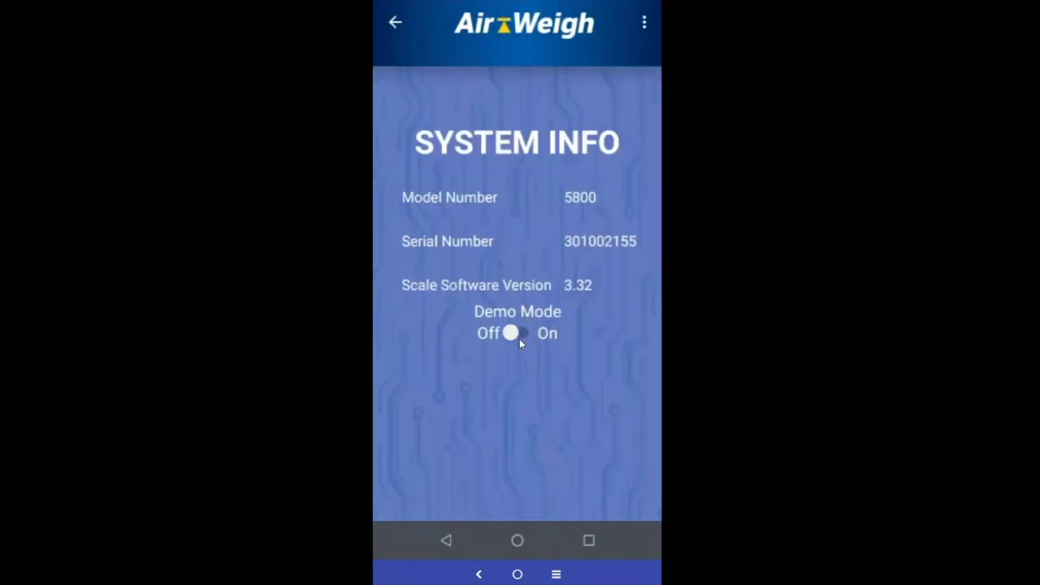
click(641, 26)
click(543, 295)
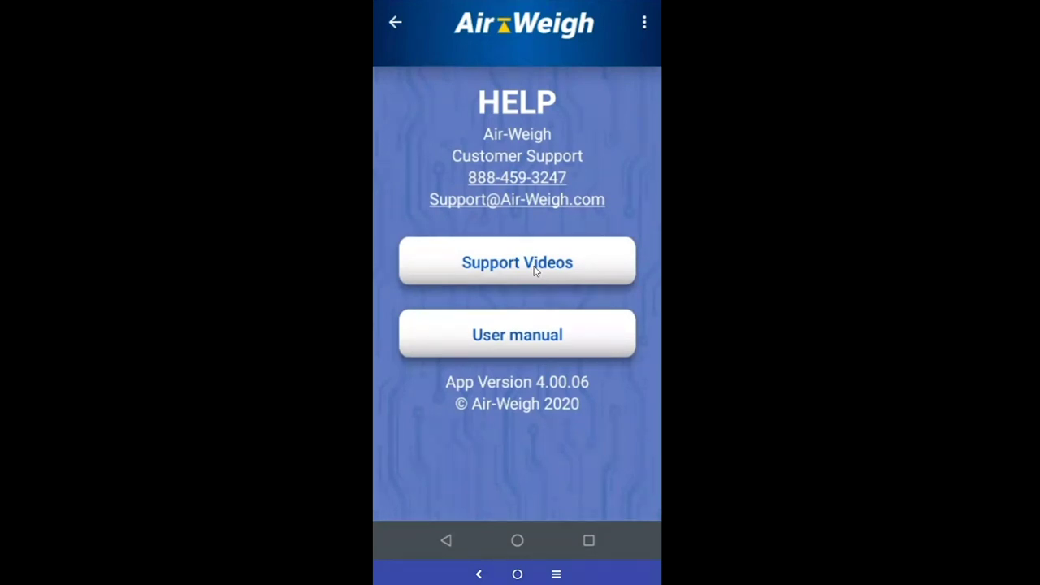
Open the User manual in Chrome, then switch back to LoadMaxx's weight readings via Recents
click(525, 345)
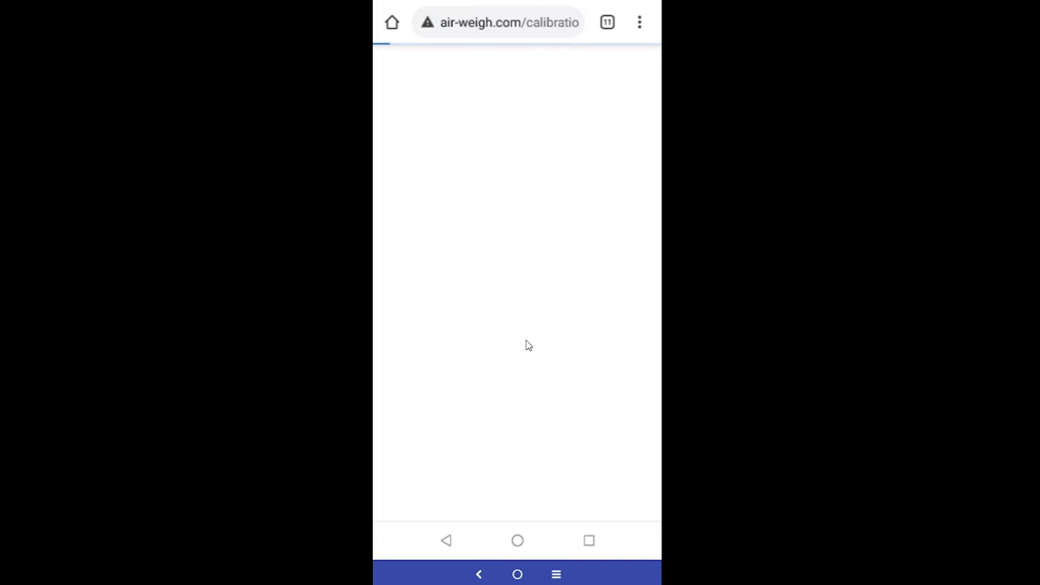
click(556, 574)
click(511, 349)
click(395, 23)
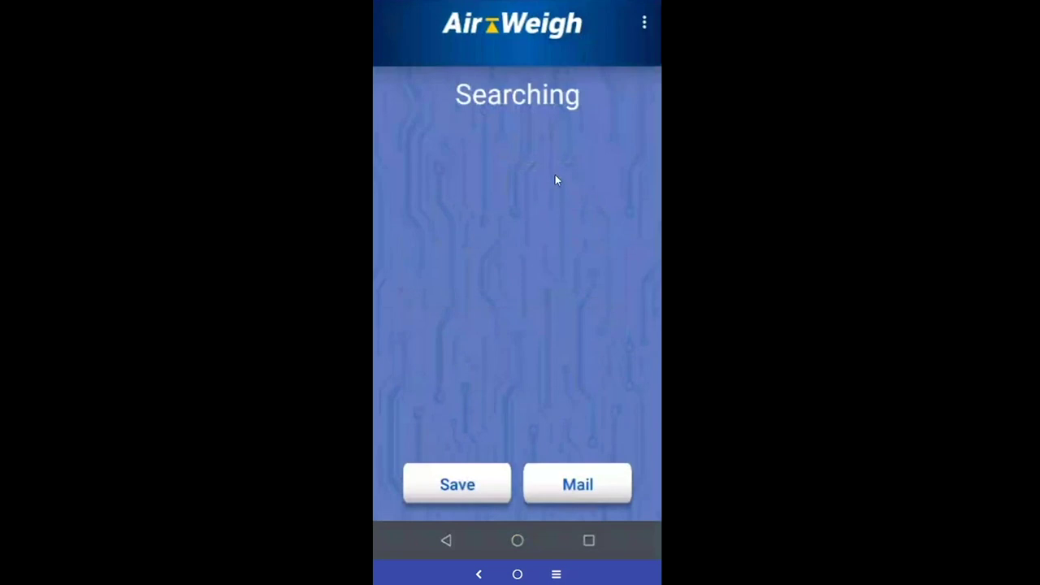
Choose the trailer-only scale type and connect to trailer scale AW1EA09E
click(644, 25)
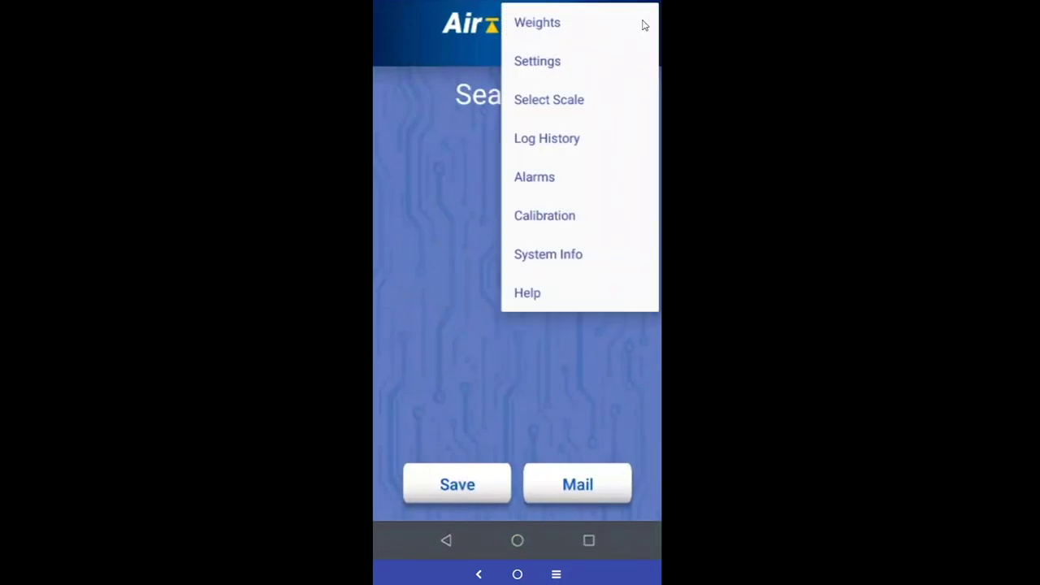
click(558, 101)
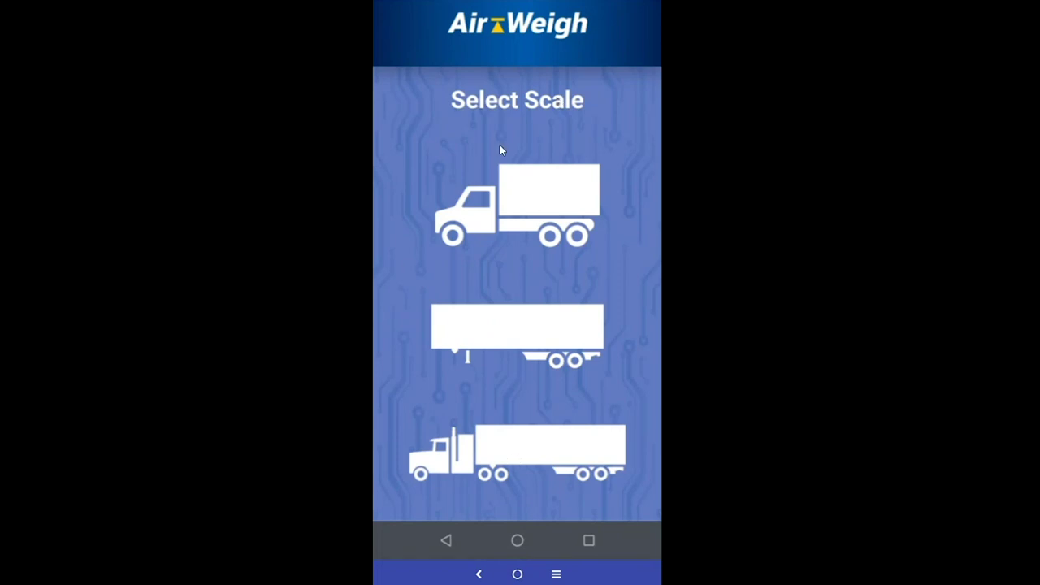
click(522, 342)
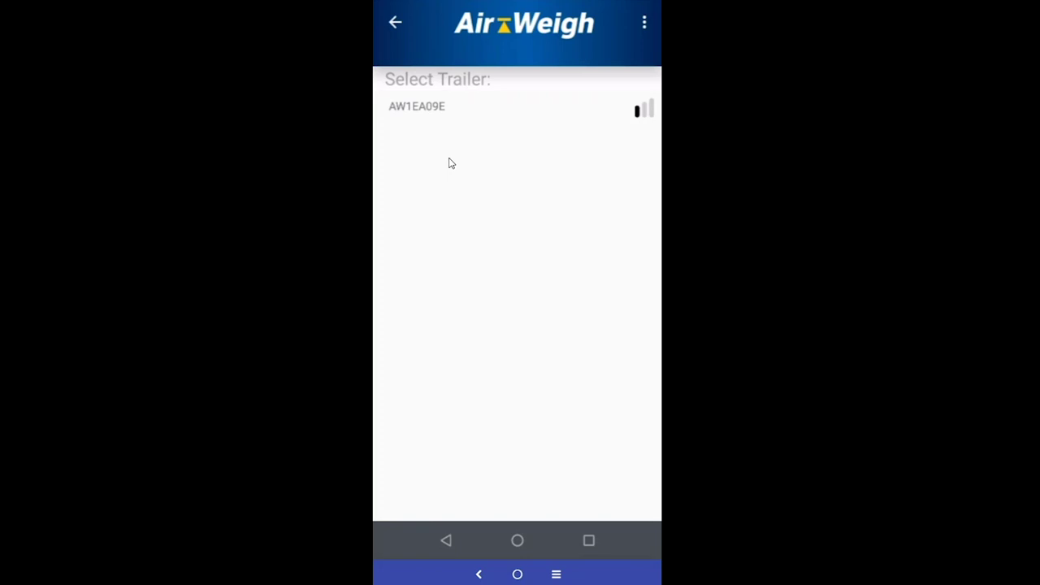
click(455, 109)
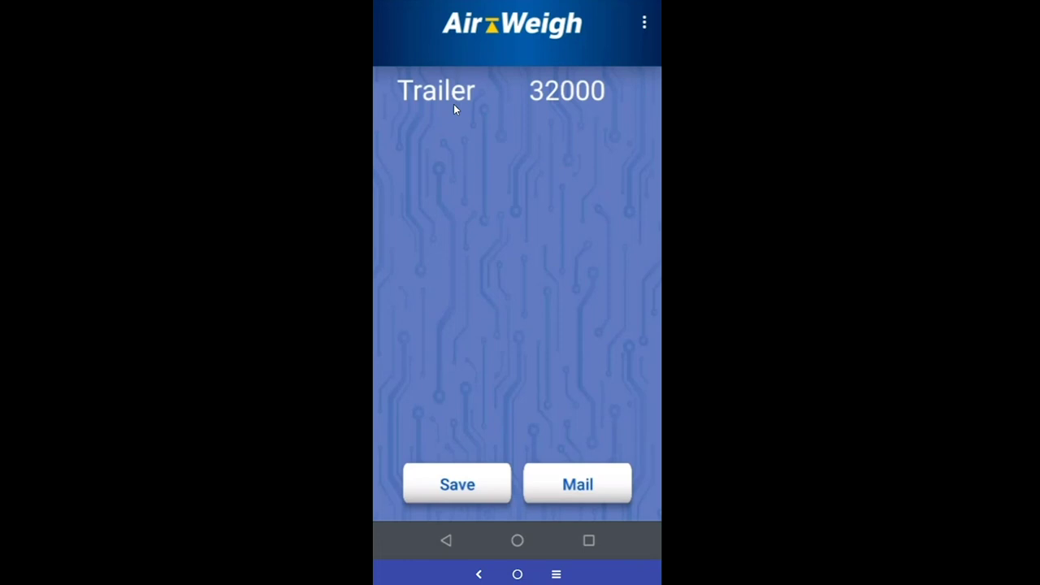
Start mailing the trailer weight with myself and the manager ticked as recipients
click(557, 486)
click(398, 133)
click(398, 217)
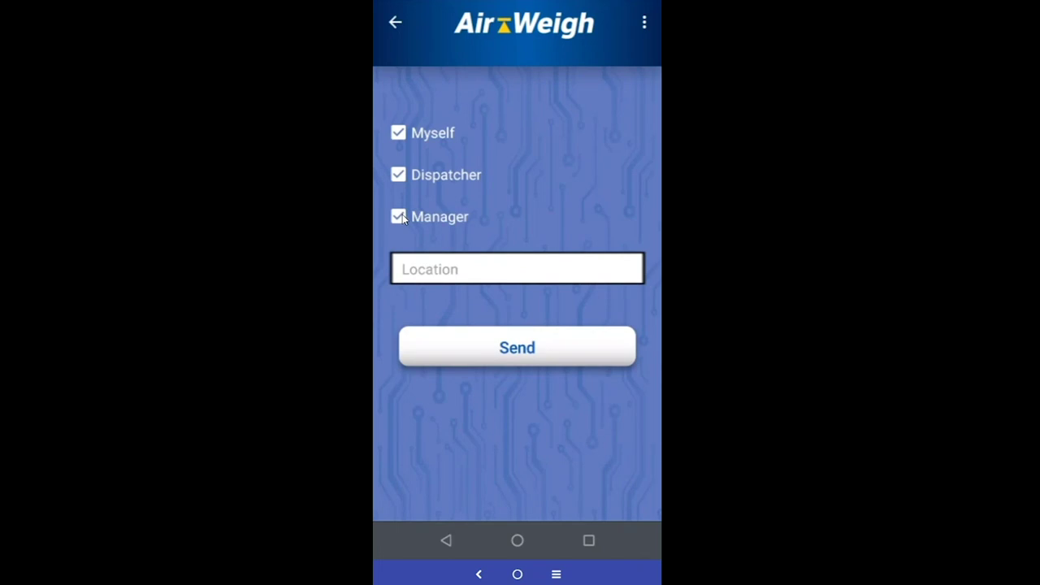
click(388, 26)
Re-save the recipient addresses in Settings > Email Setup, then log the 32000 trailer weight
key(ctrl+m)
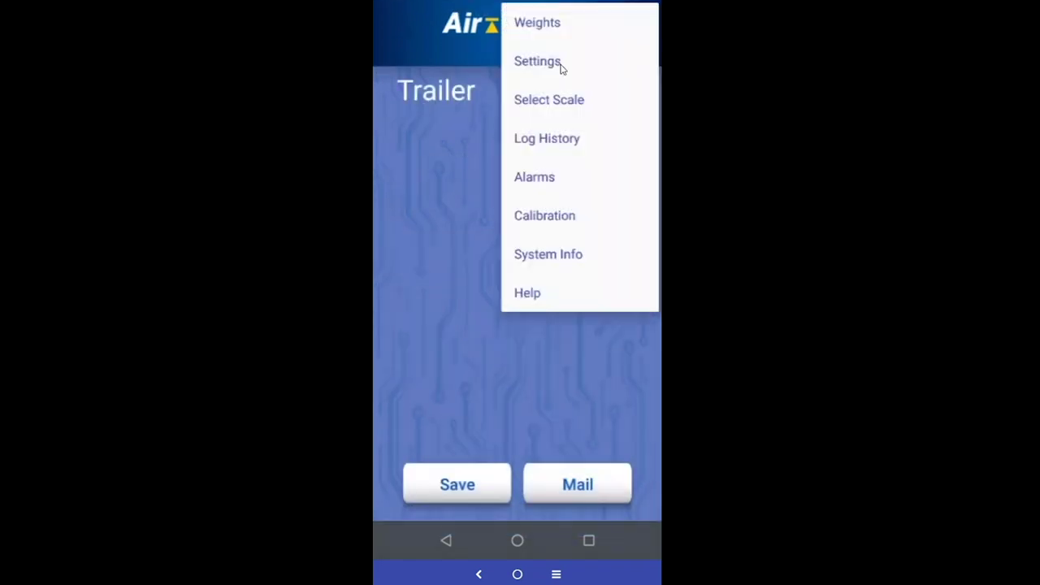
click(537, 61)
click(519, 345)
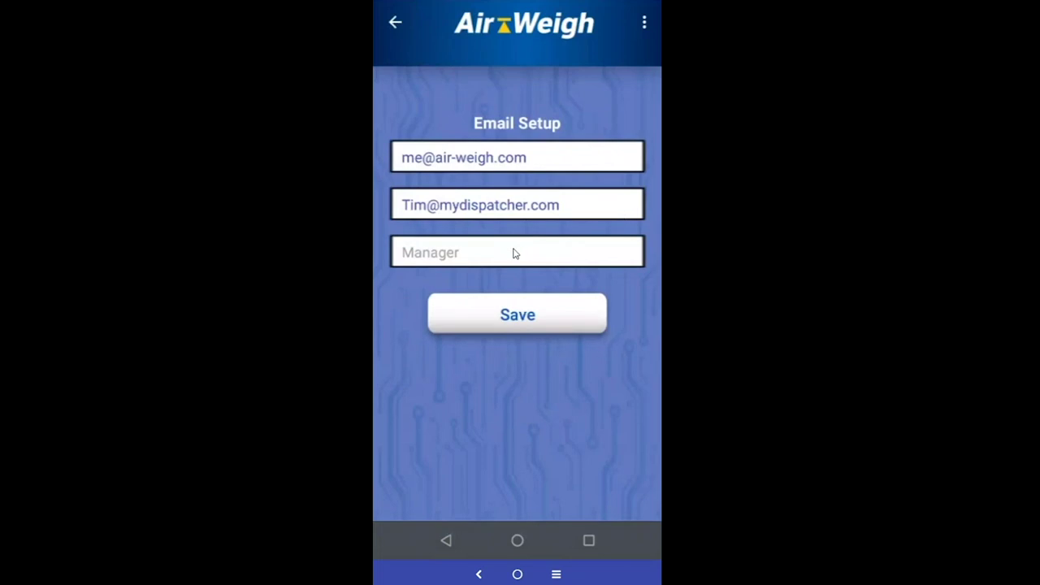
click(528, 322)
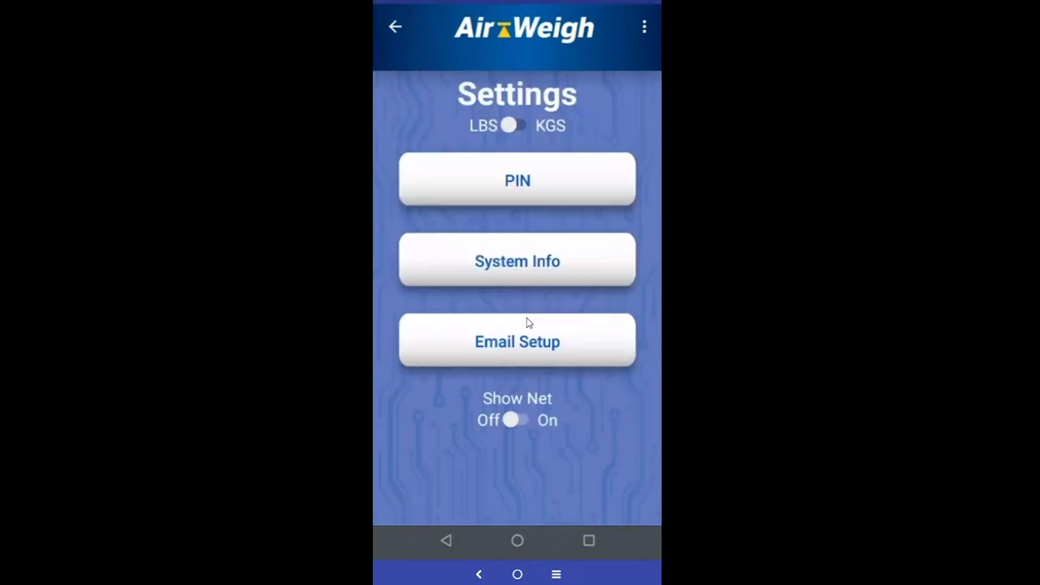
click(397, 24)
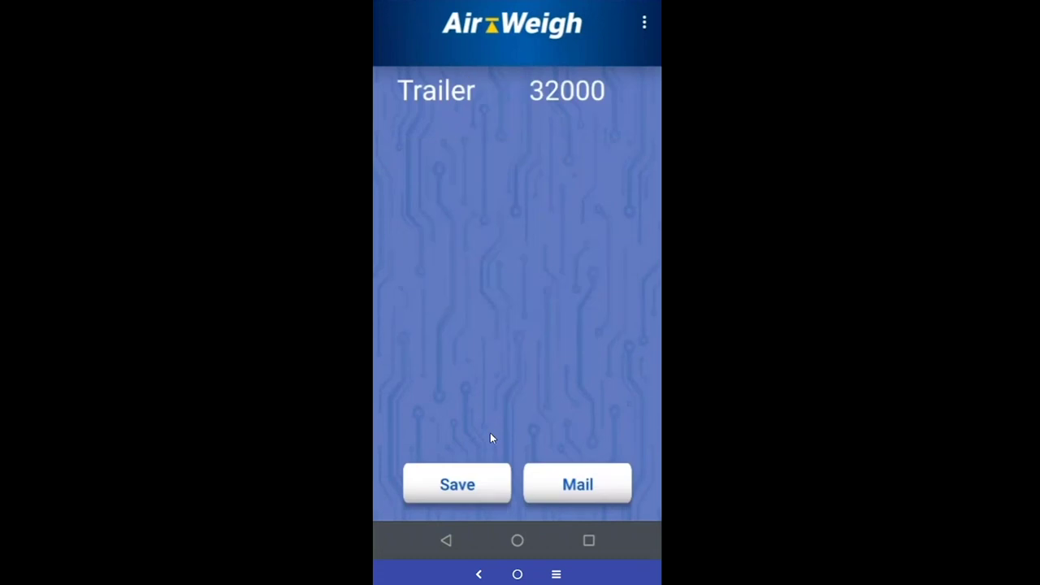
click(446, 498)
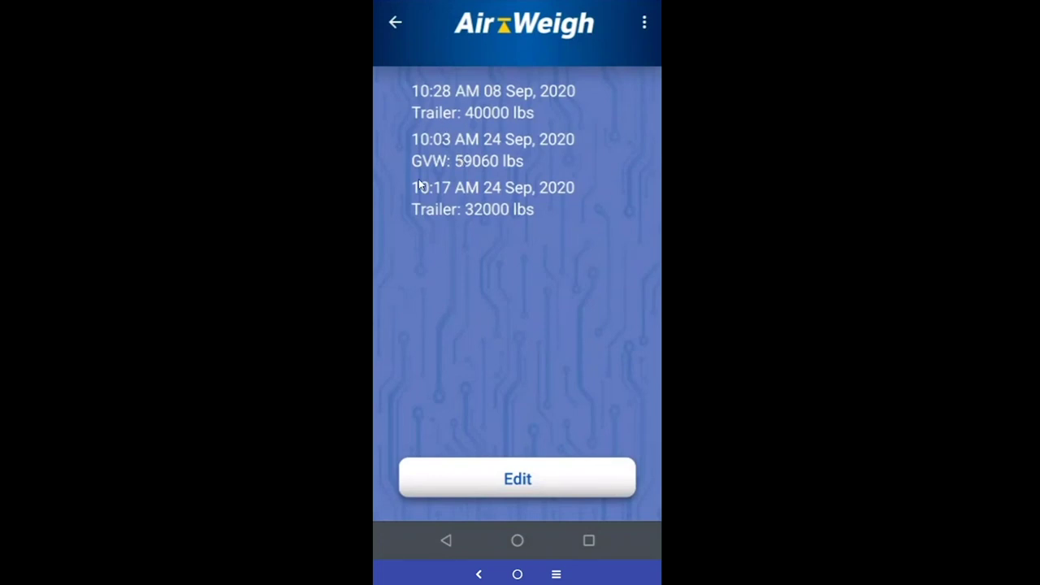
Open the 10:17 AM log entry and send it by mail
click(453, 207)
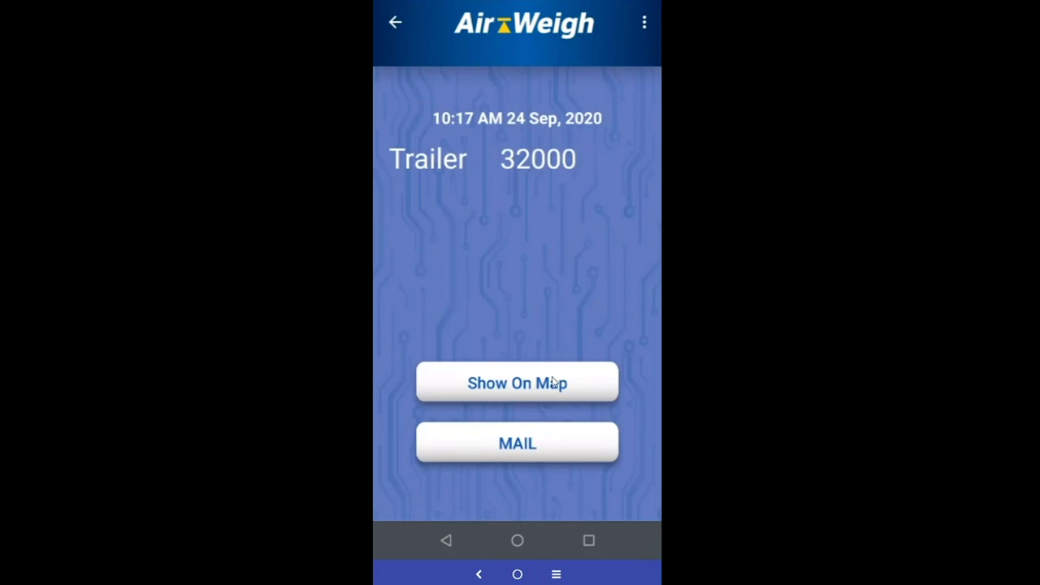
click(548, 437)
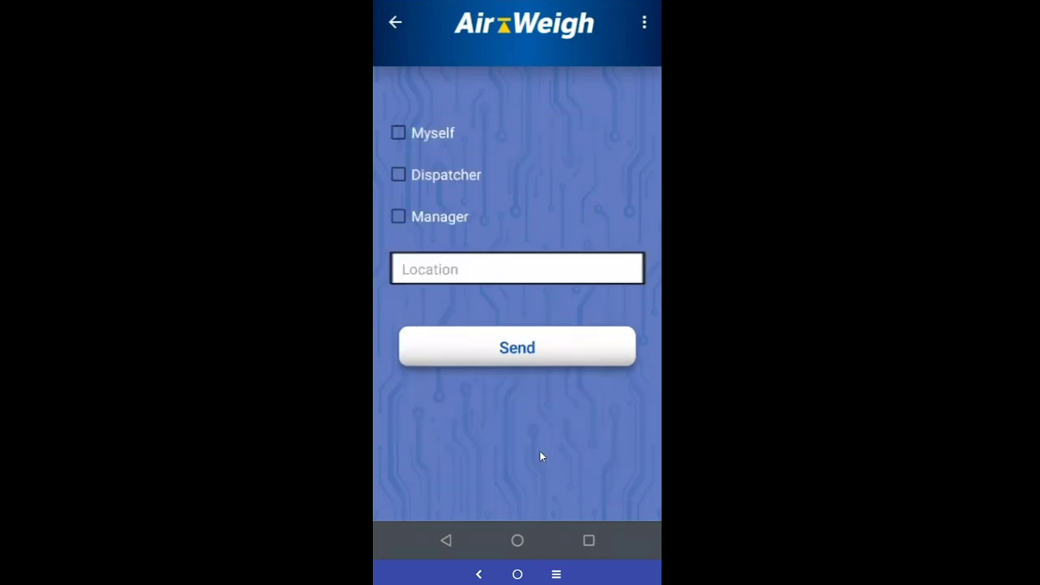
click(489, 272)
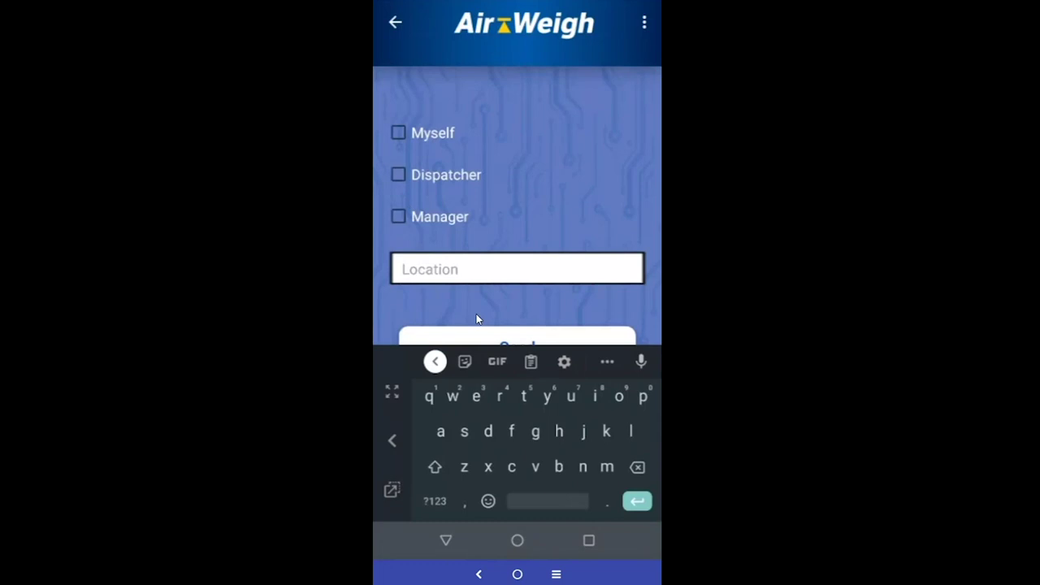
click(520, 338)
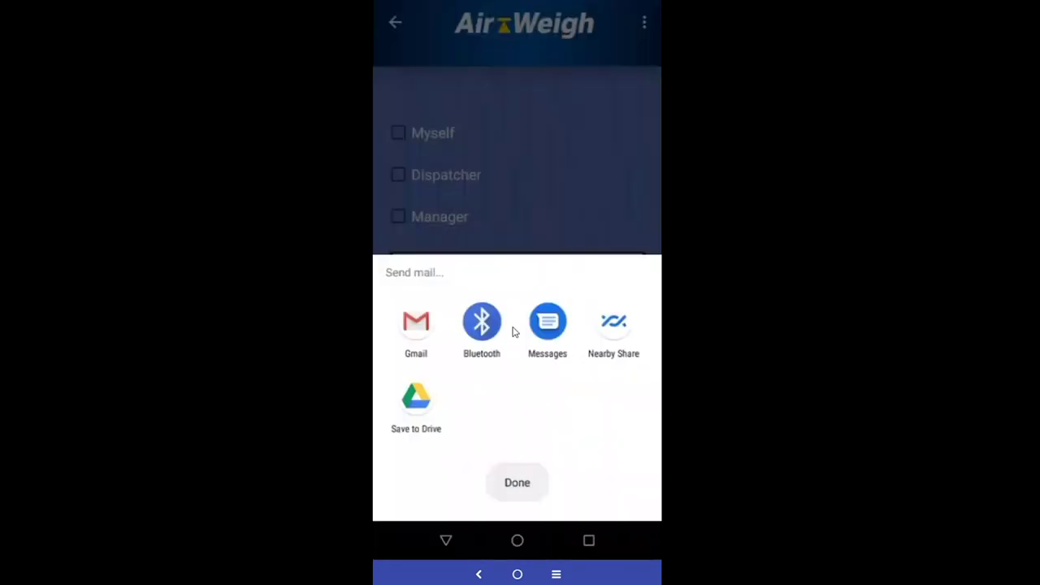
Switch to Chrome and back to LoadMaxx's live trailer weight via Recents
click(557, 575)
click(497, 478)
click(555, 575)
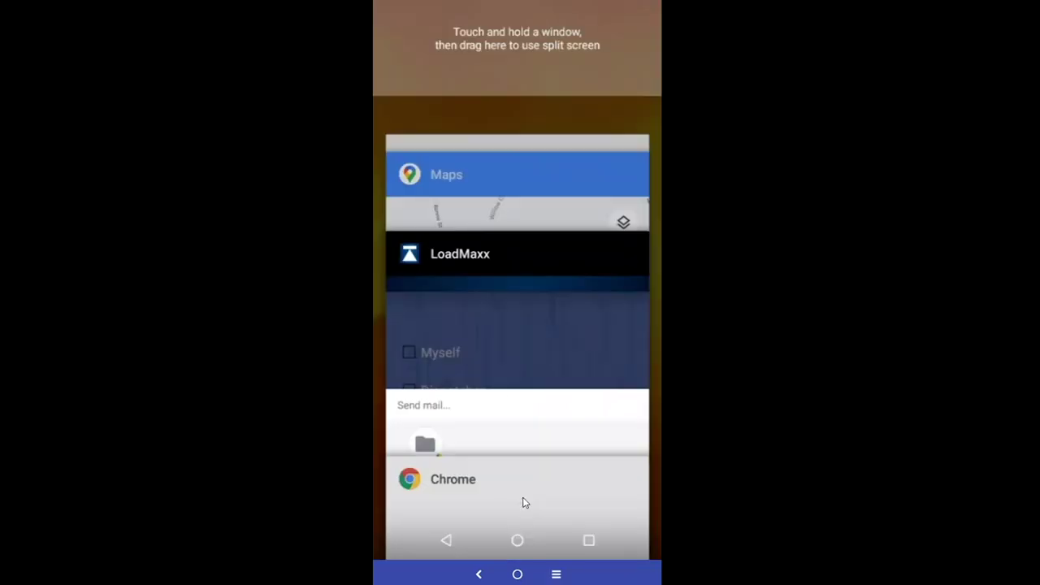
click(483, 297)
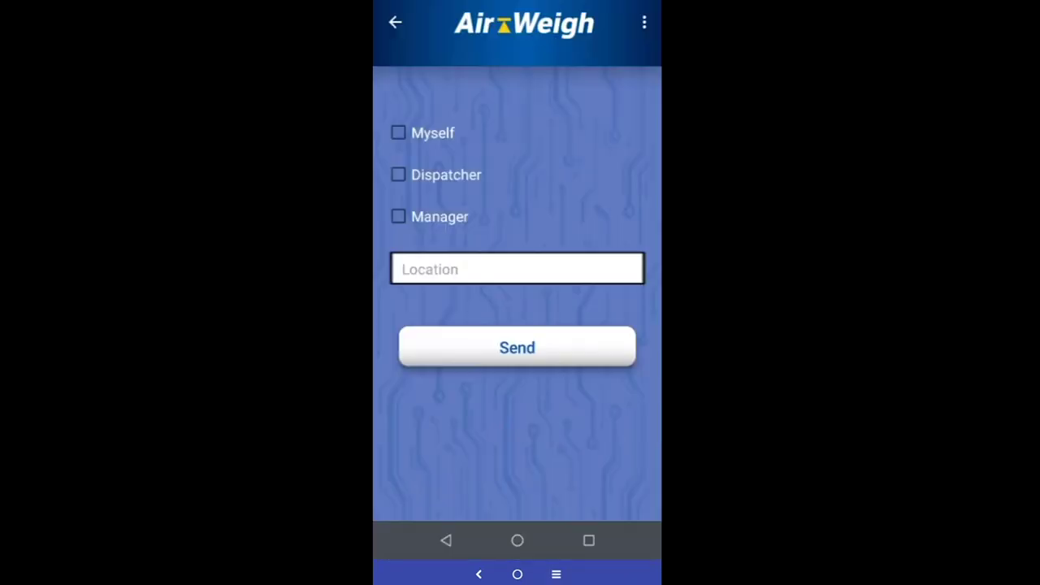
click(397, 23)
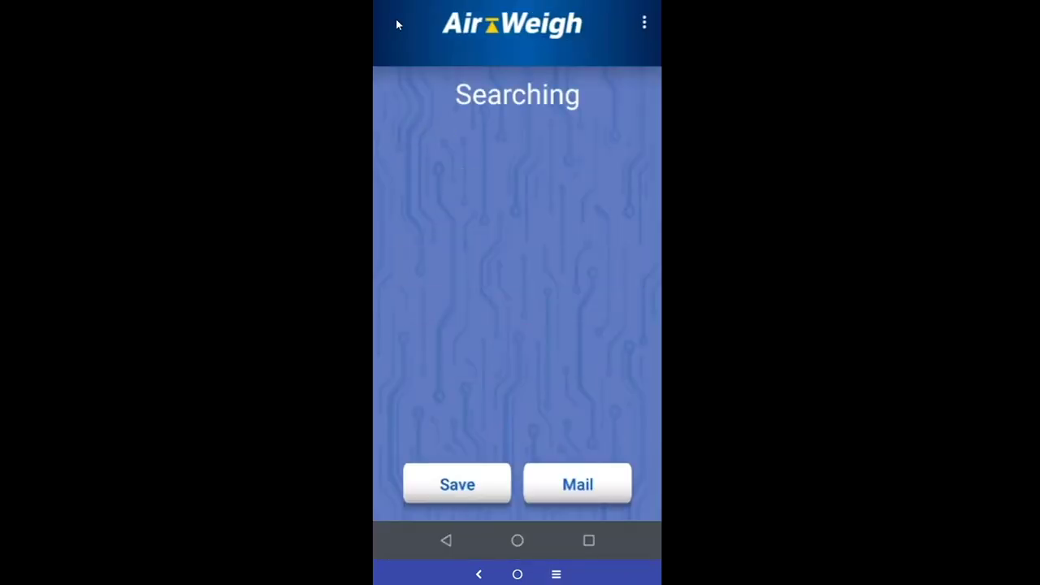
Reopen the 10:17 AM entry from Log History, show it on the map, then return to LoadMaxx
click(644, 24)
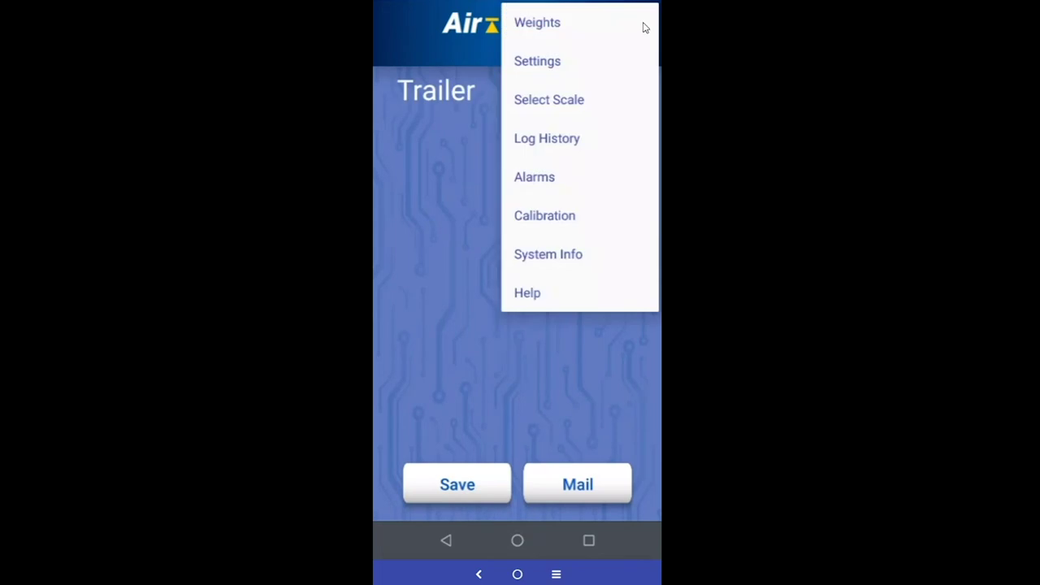
click(576, 142)
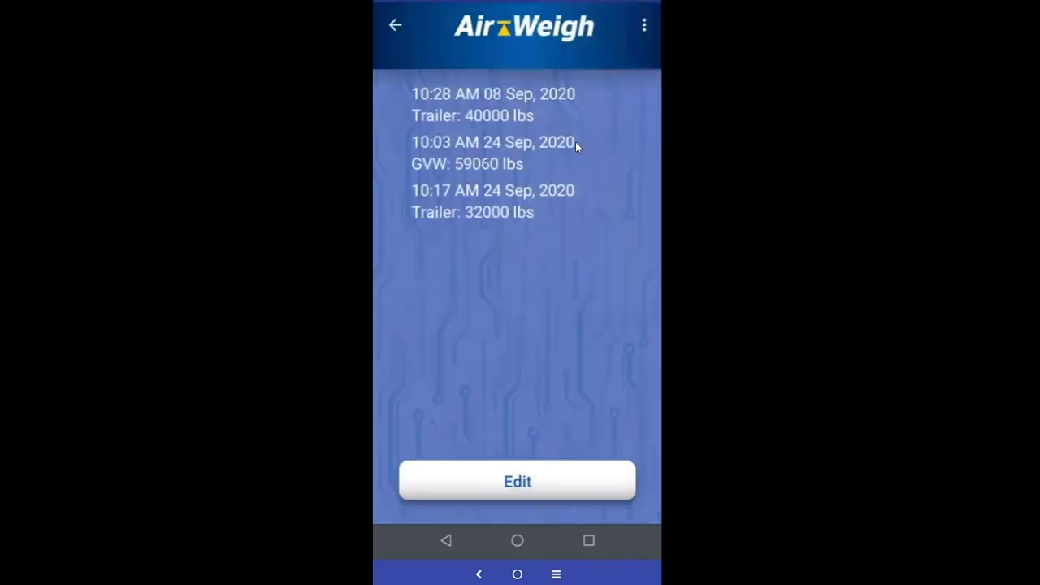
click(465, 208)
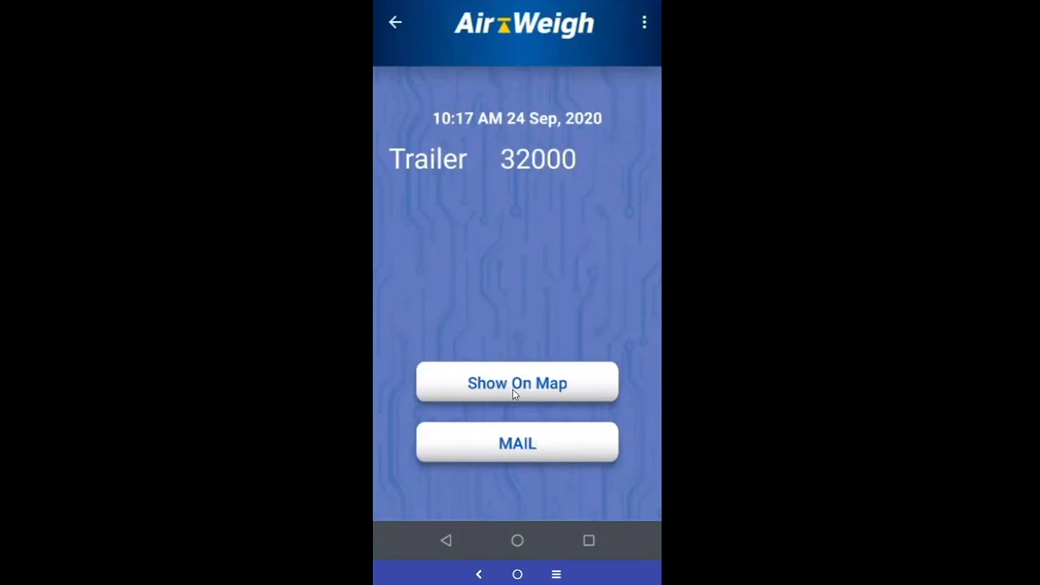
click(518, 392)
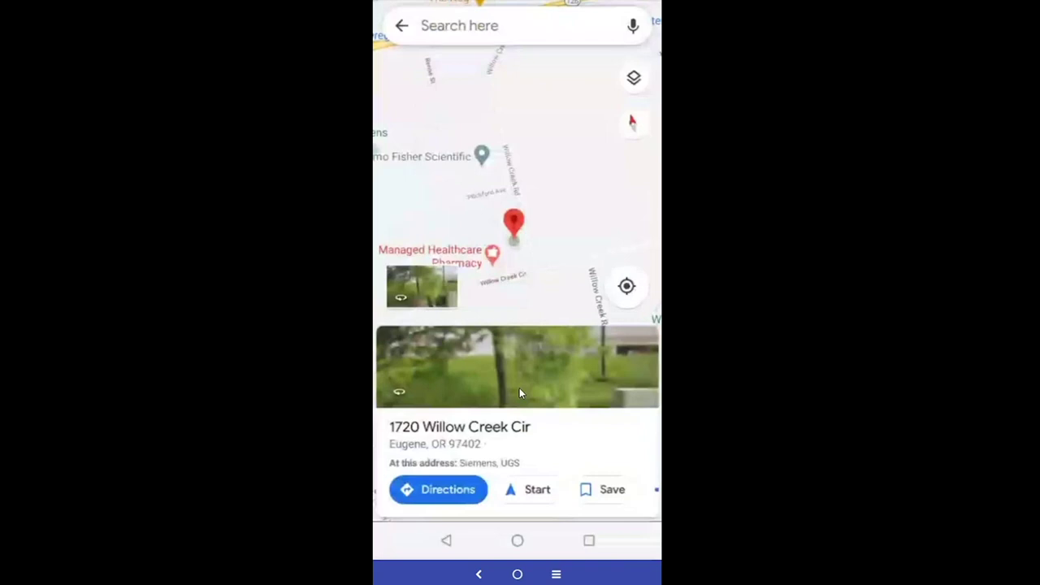
click(556, 573)
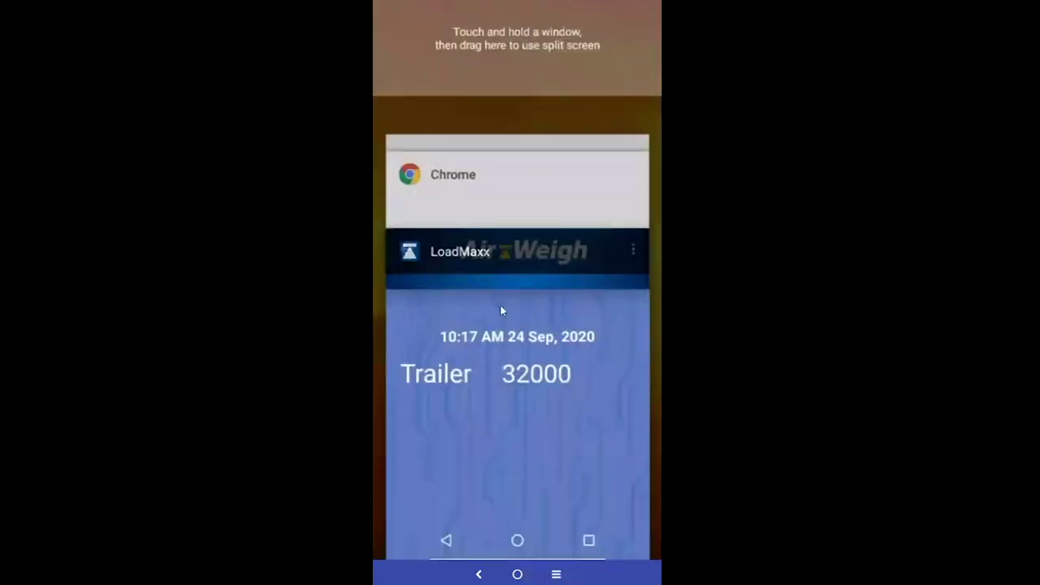
click(499, 310)
Check the Alarms section, dismiss its not-yet-available notice, and leave the PIN screen
click(641, 23)
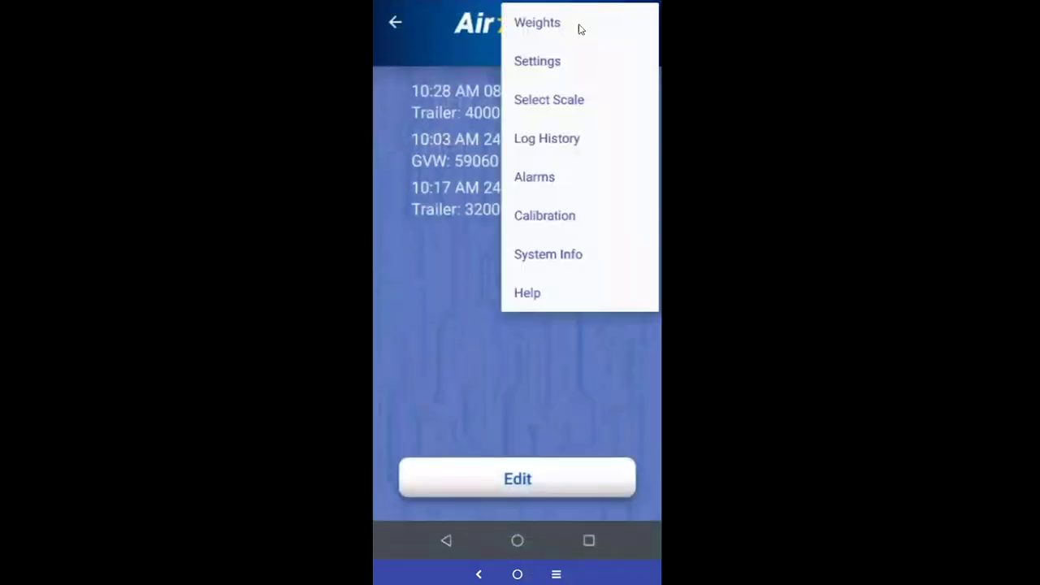
click(549, 181)
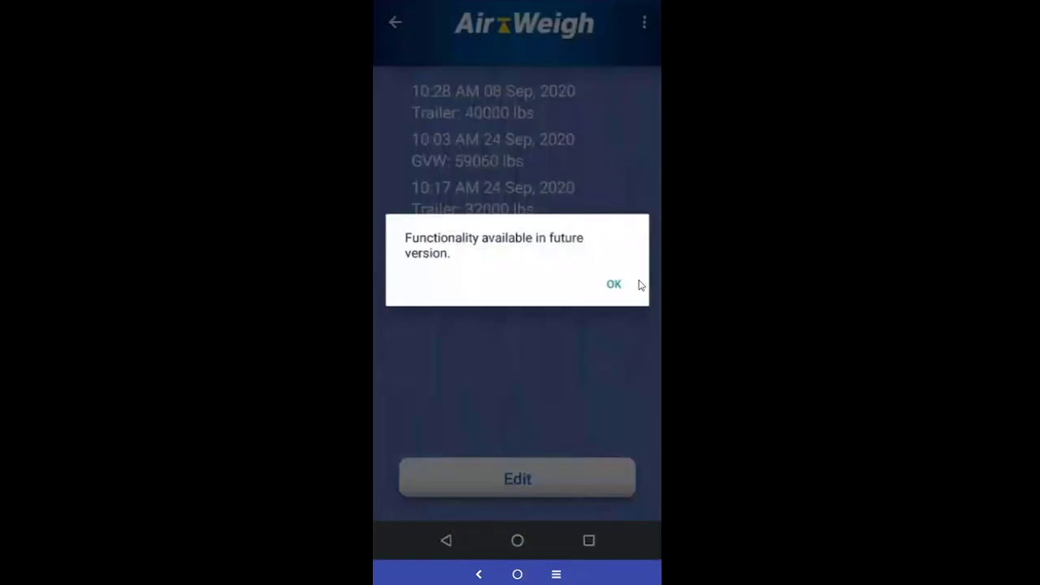
click(616, 285)
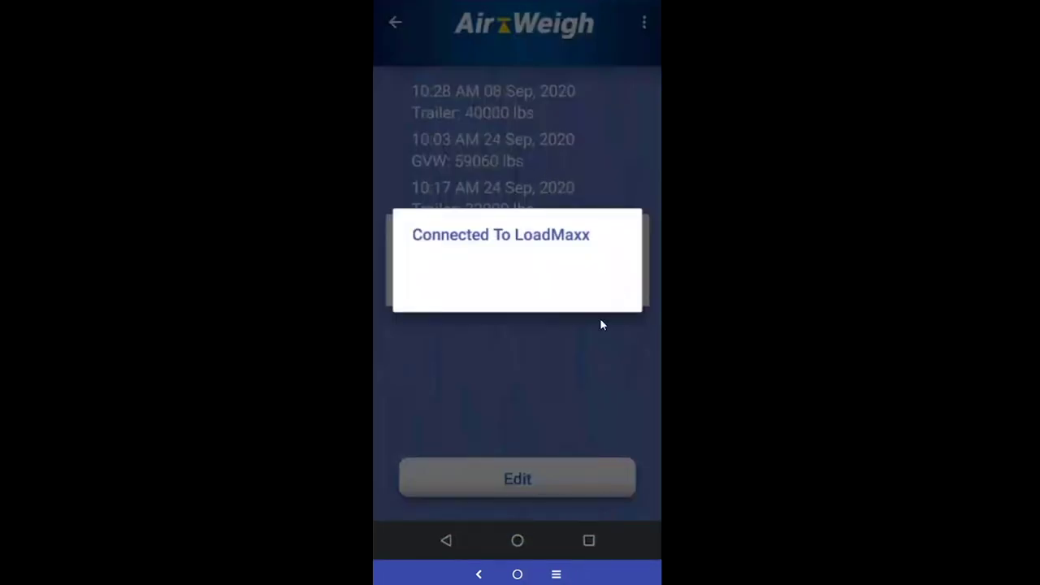
click(617, 285)
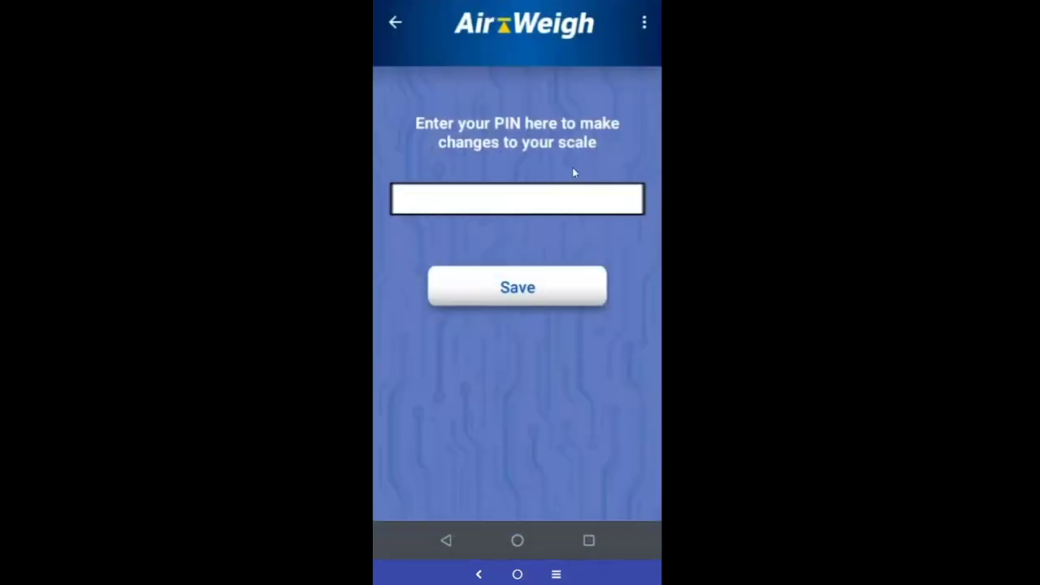
click(396, 24)
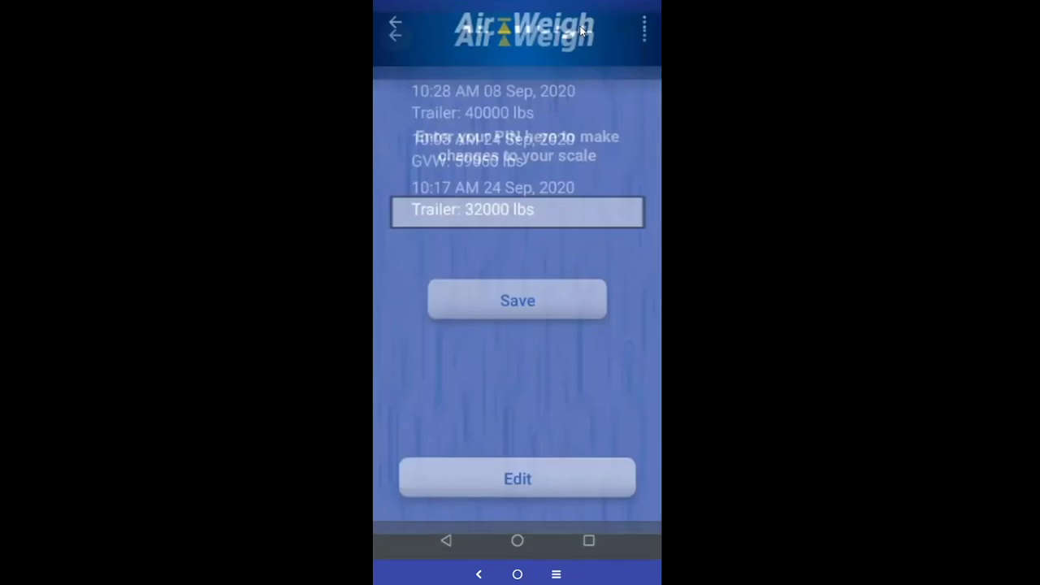
Check the Calibration section, dismiss its notice, and return to the Trailer 32000 weight screen
click(646, 23)
click(566, 226)
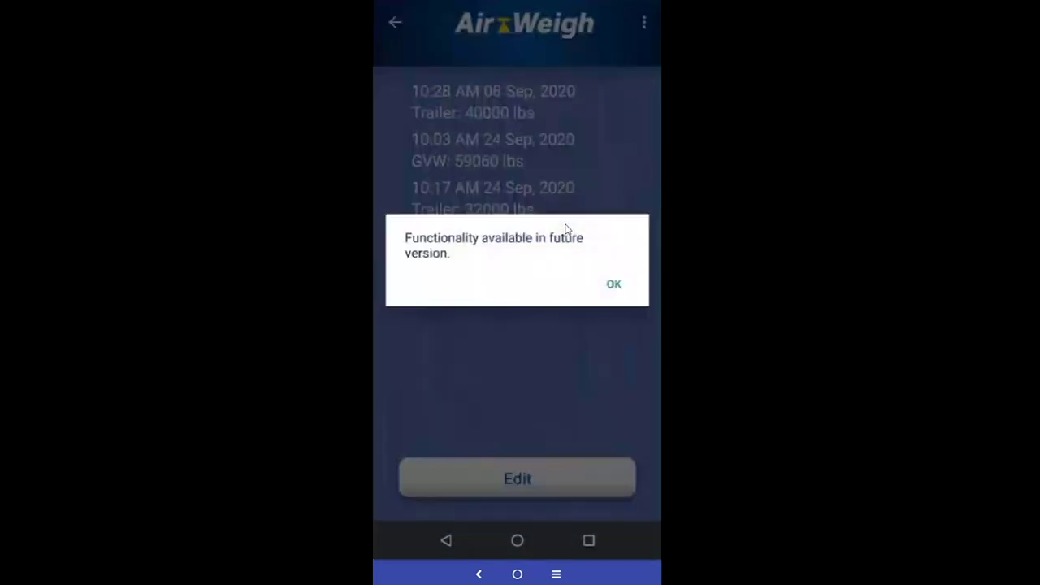
click(615, 286)
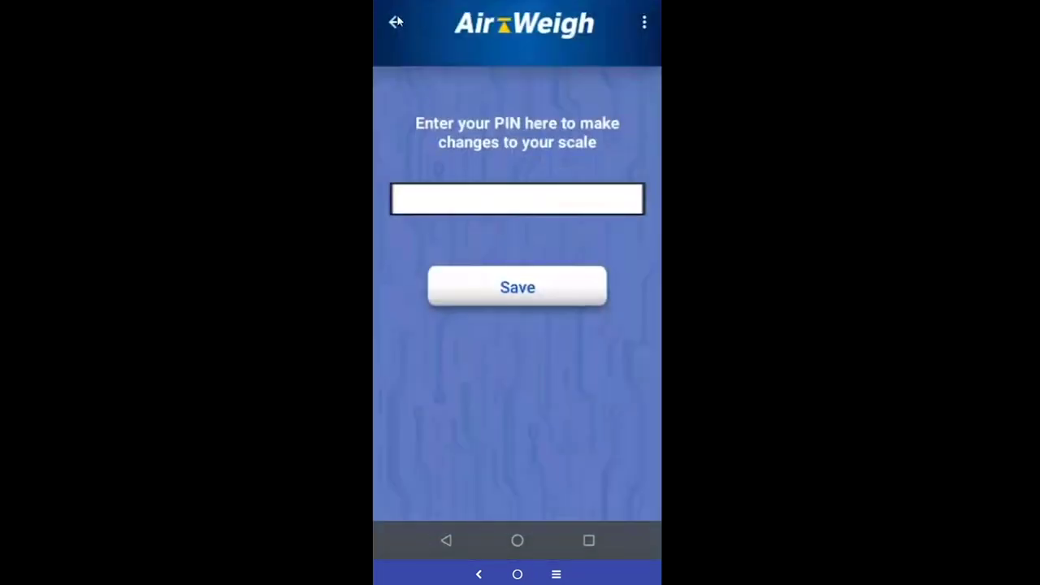
click(397, 23)
click(397, 24)
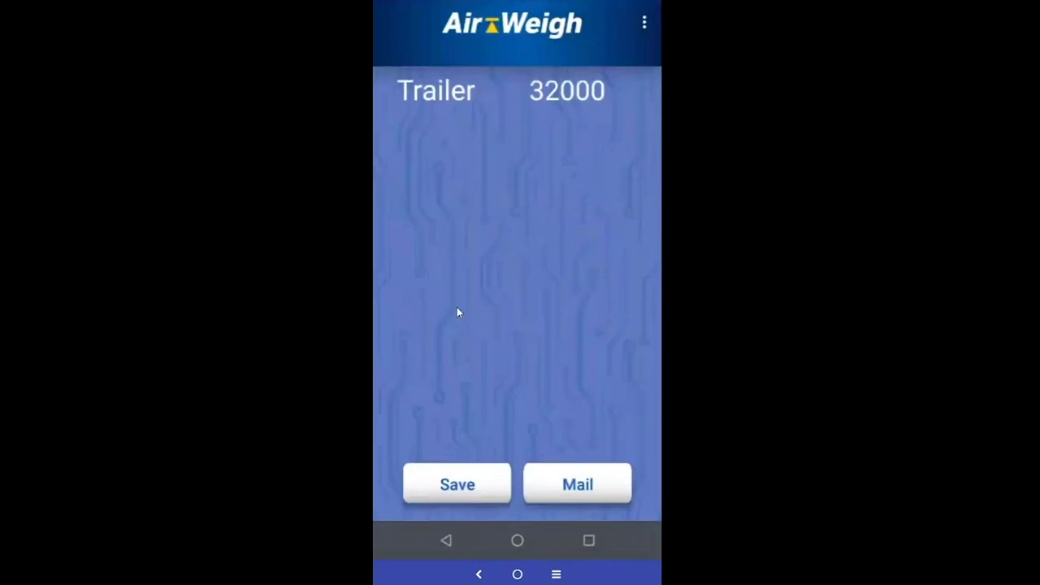
After viewing Help, set Show Net Off and units to KGS, returning to Trailer 14520
click(644, 26)
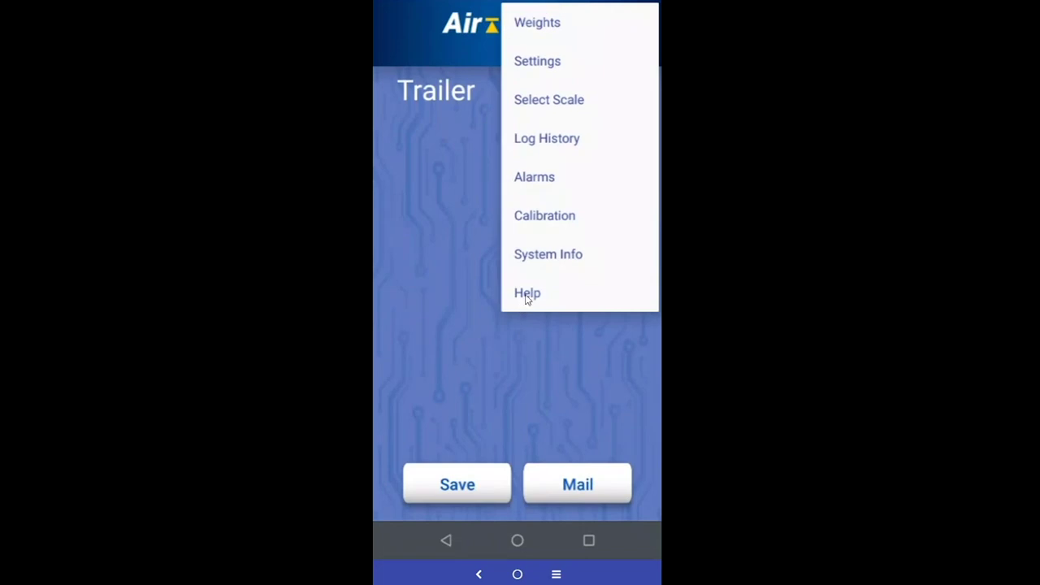
click(527, 294)
click(643, 25)
click(565, 65)
click(522, 415)
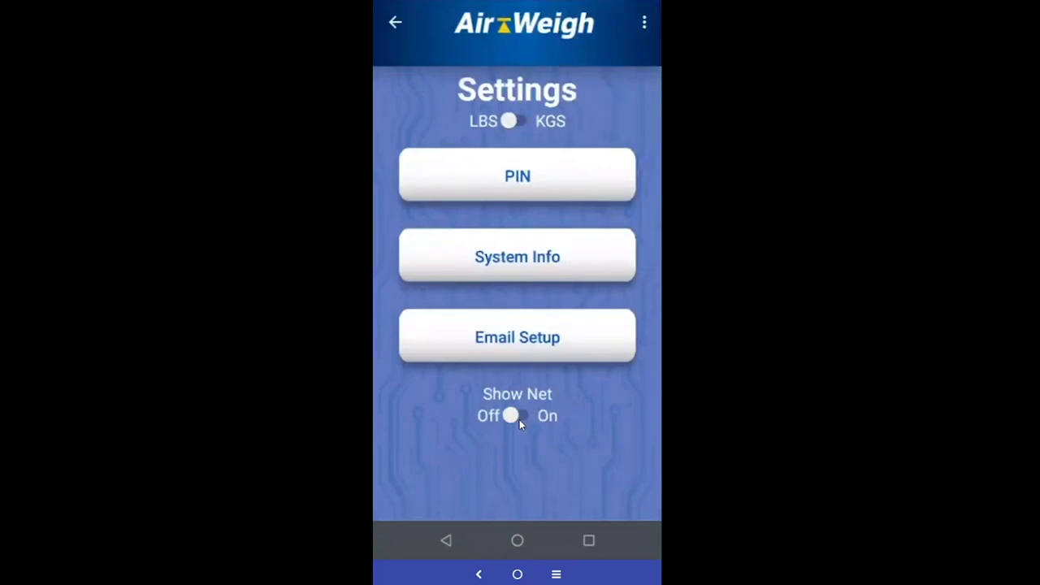
click(510, 121)
click(396, 22)
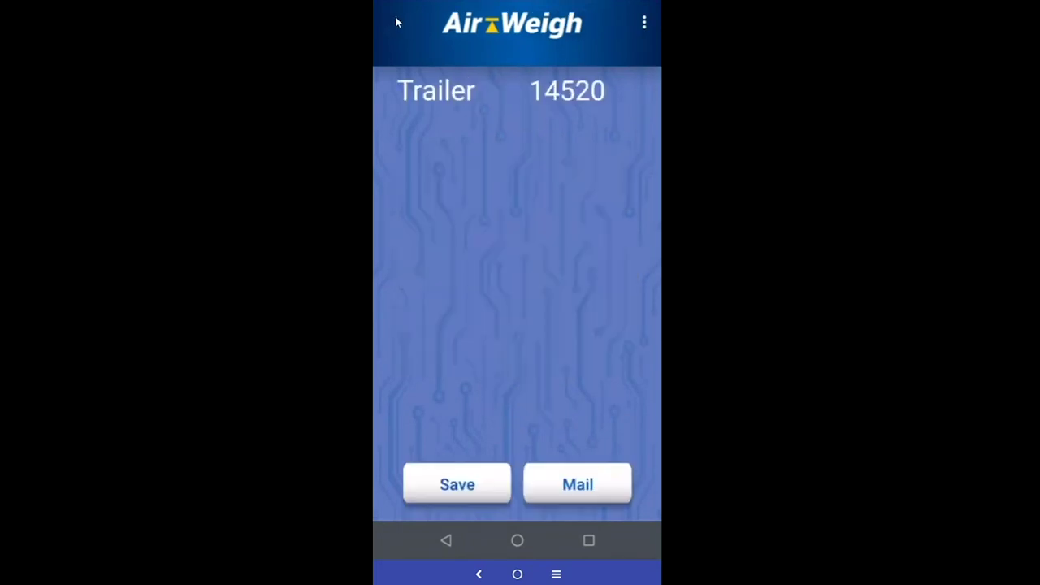